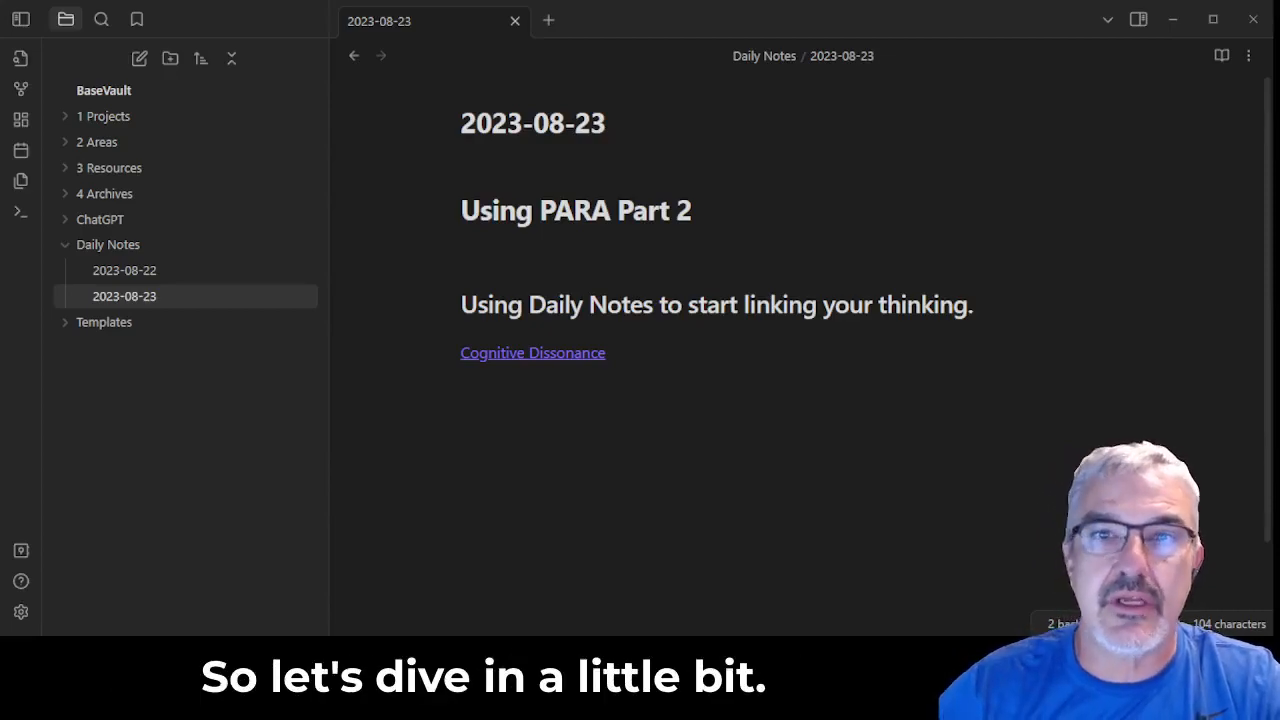
Enable the Unique note creator core plugin in the vault's settings
left_click(1026, 27)
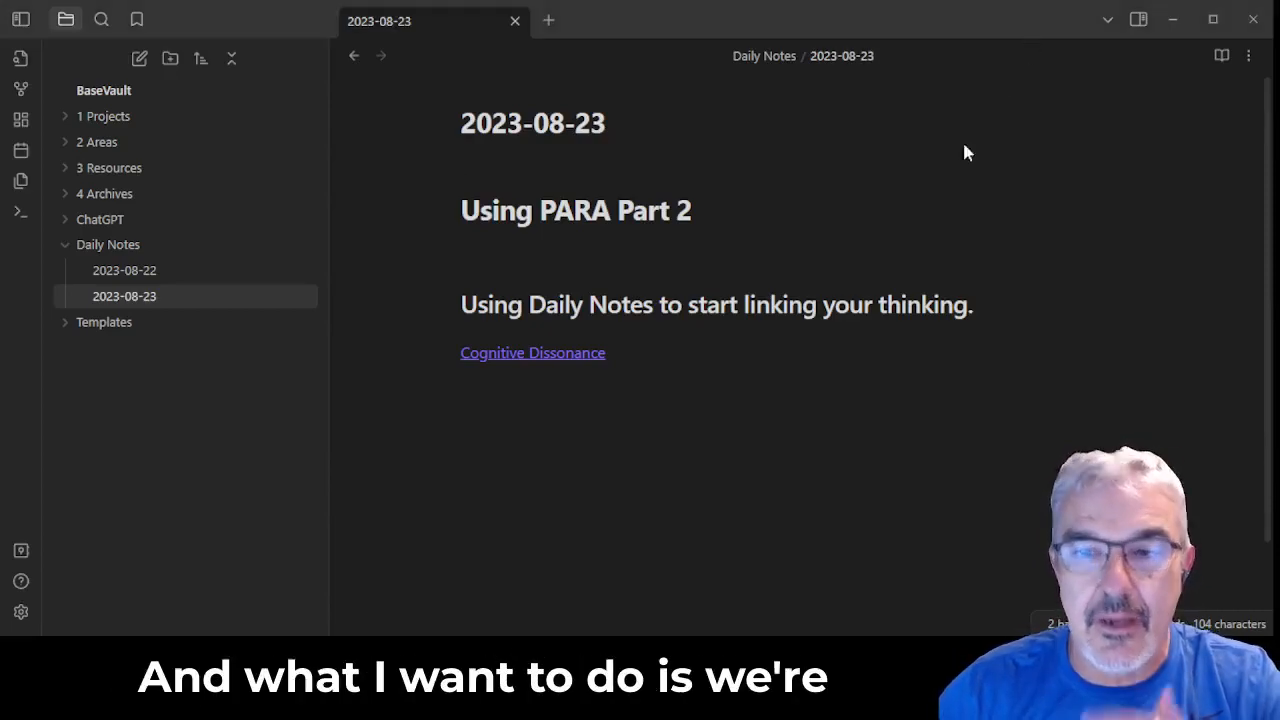
left_click(21, 612)
scroll(224, 448, "down", 2)
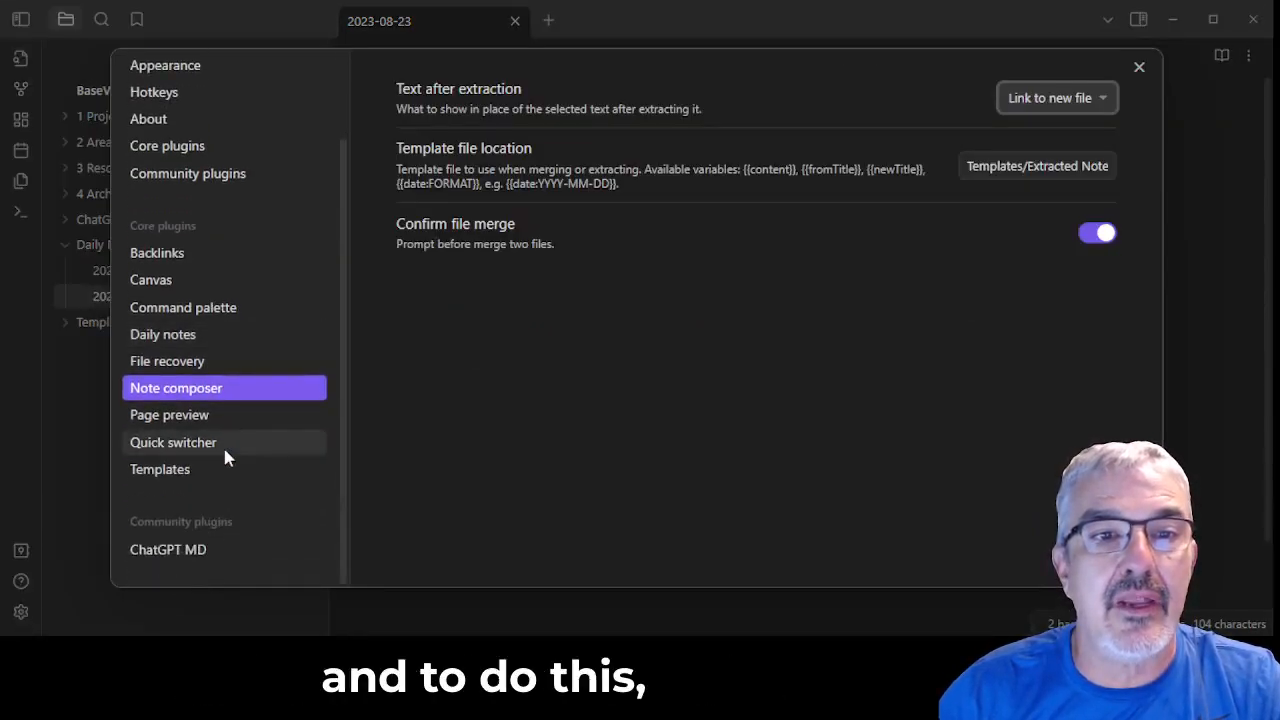
scroll(198, 312, "up", 2)
left_click(202, 250)
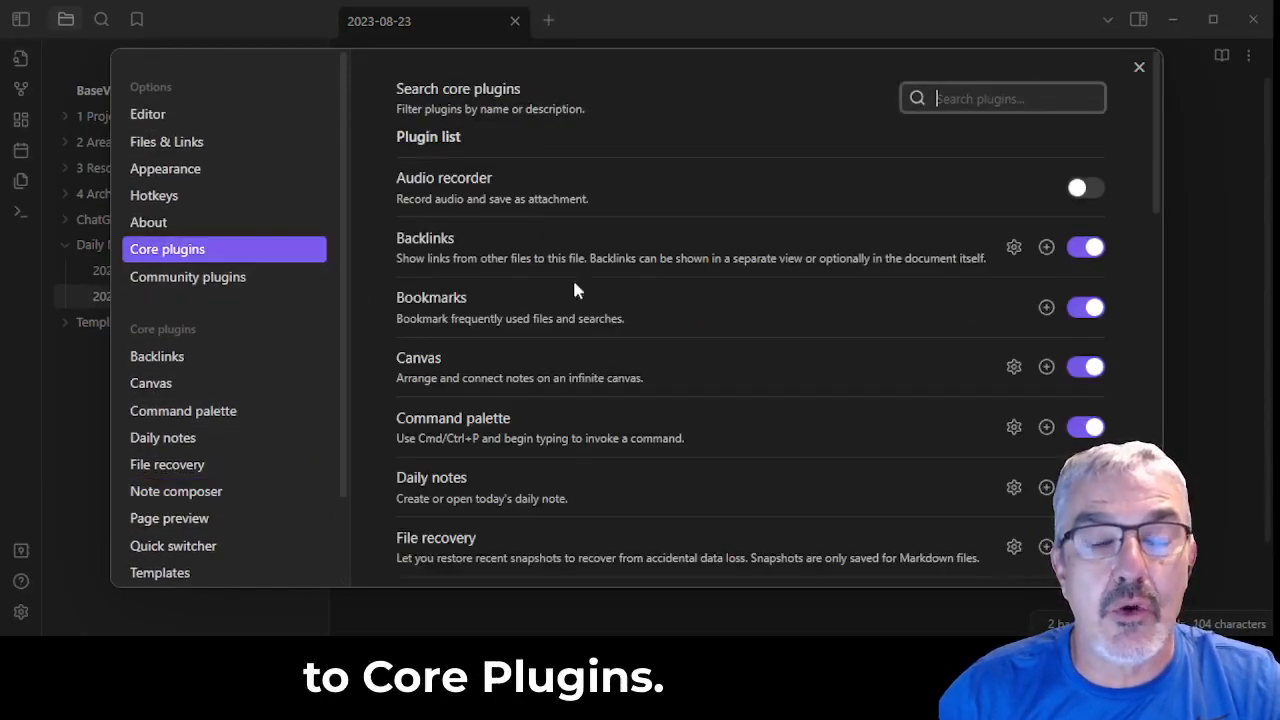
scroll(748, 293, "down", 6)
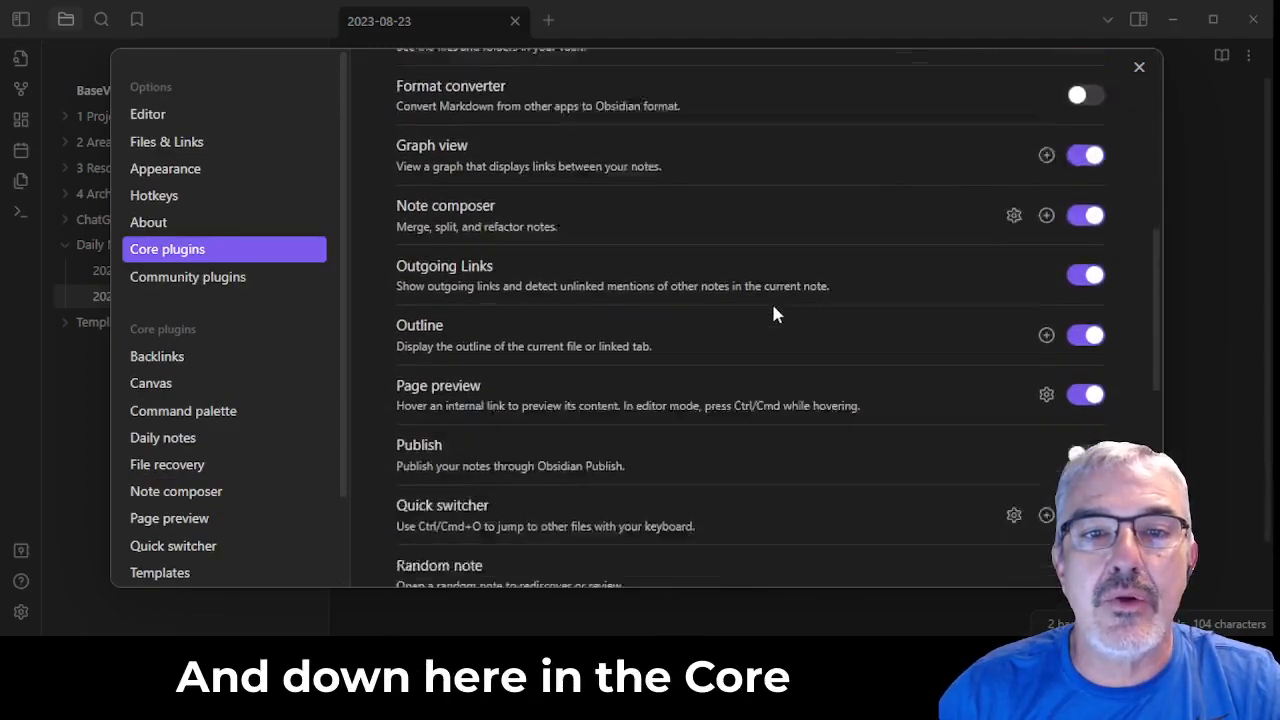
scroll(779, 320, "down", 5)
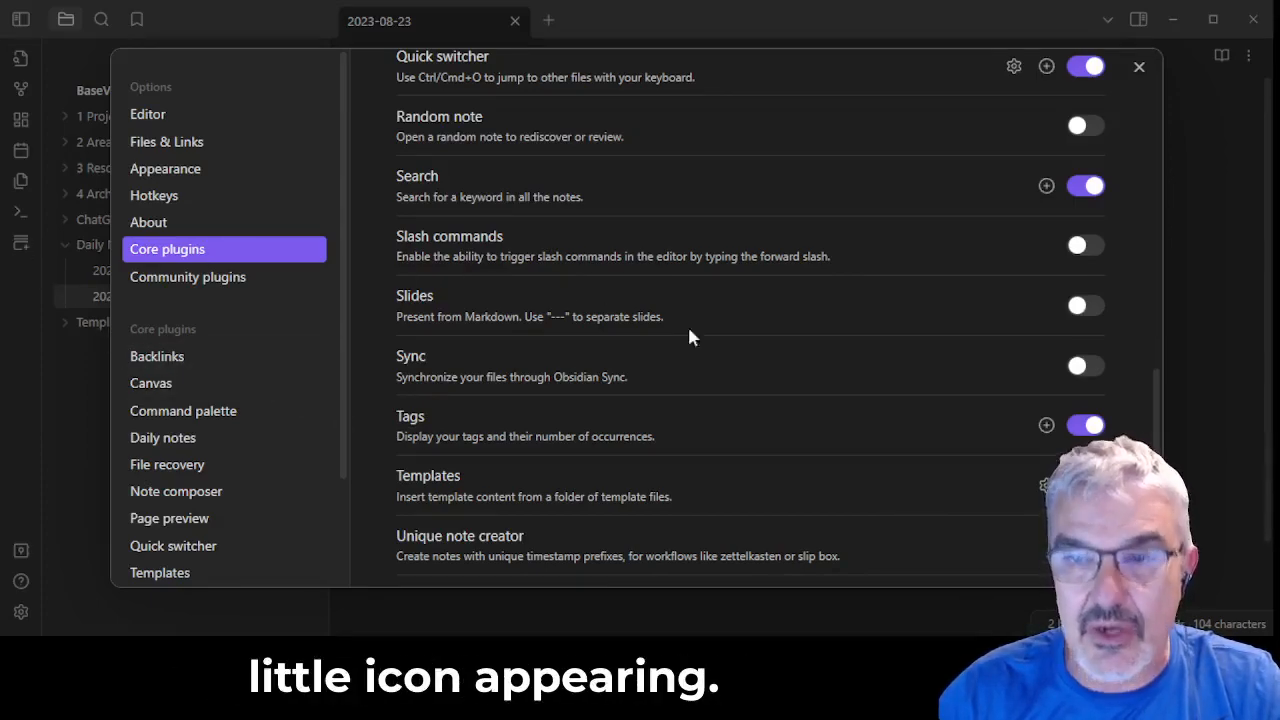
scroll(818, 377, "down", 2)
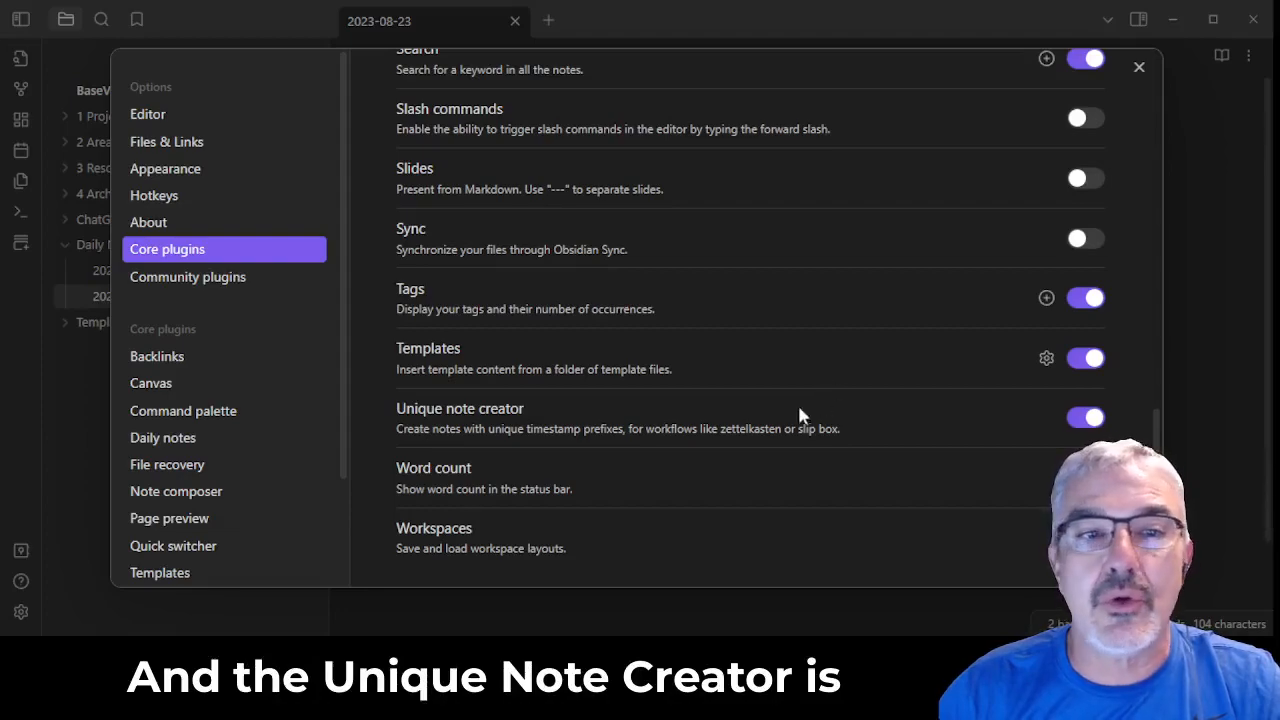
Set the Unique note creator's new file location to the Daily Notes folder
scroll(810, 400, "up", 1)
scroll(206, 440, "down", 2)
left_click(196, 476)
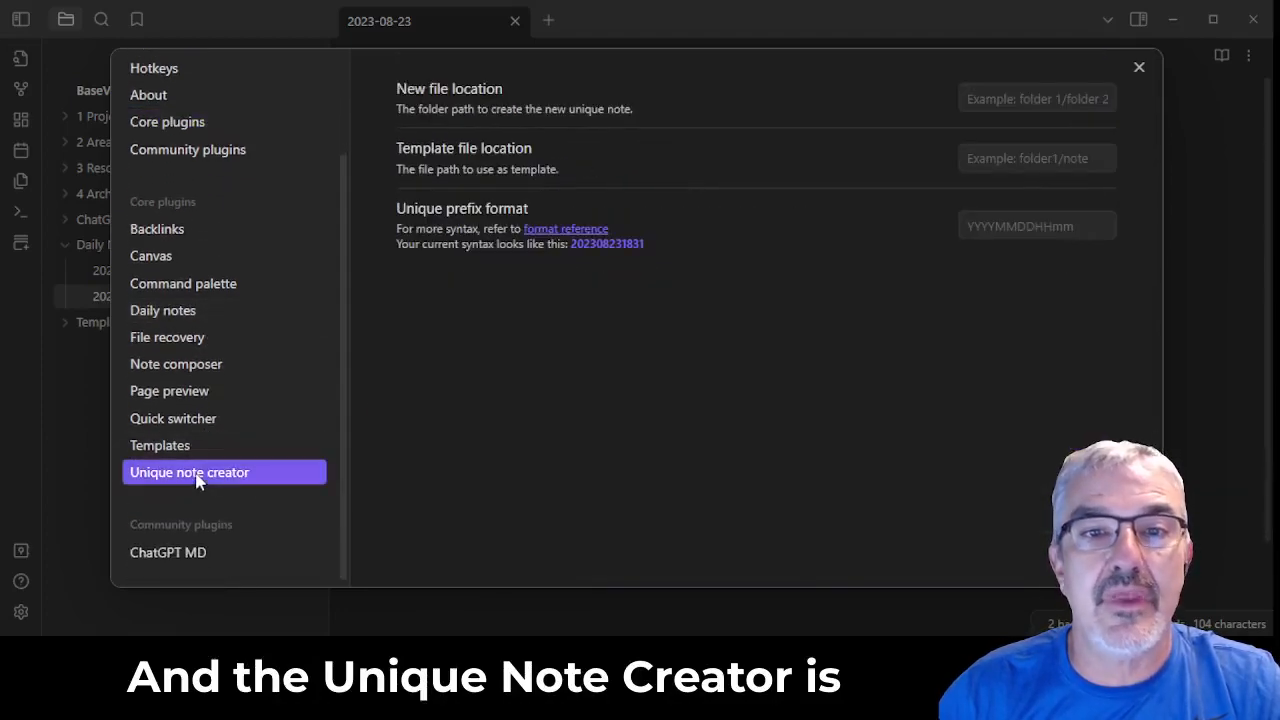
left_click(996, 103)
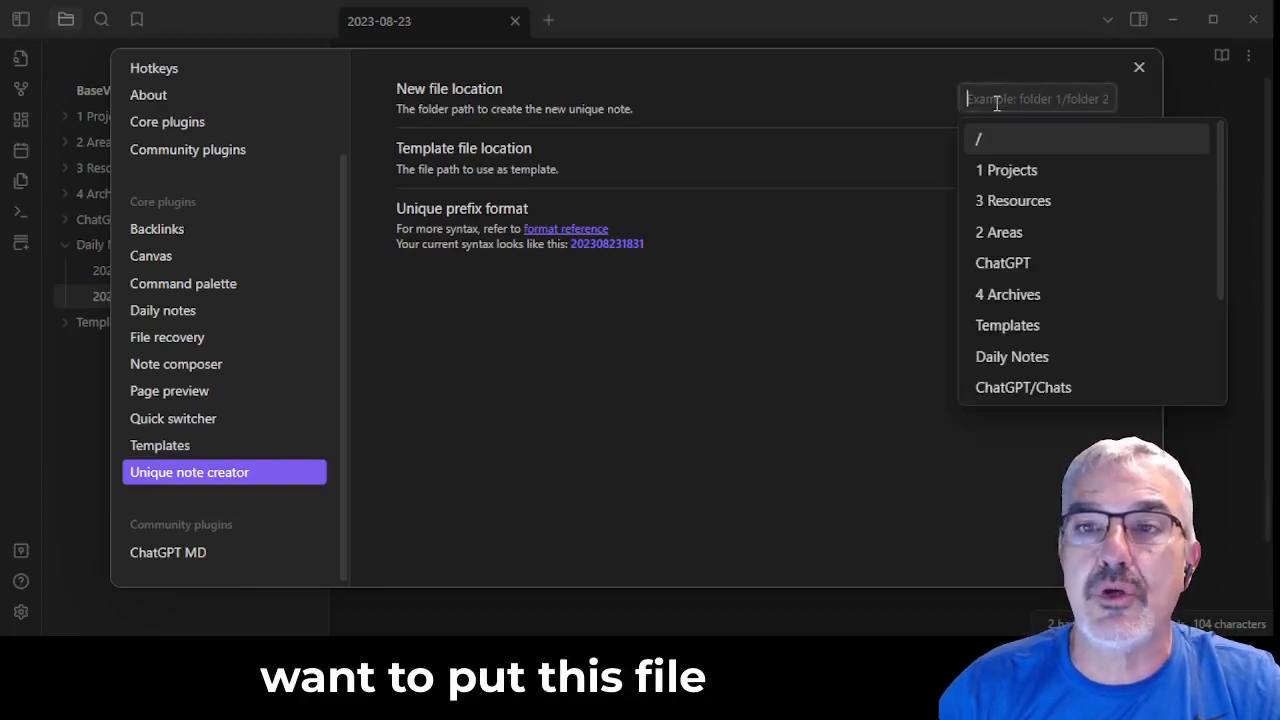
scroll(1040, 145, "down", 2)
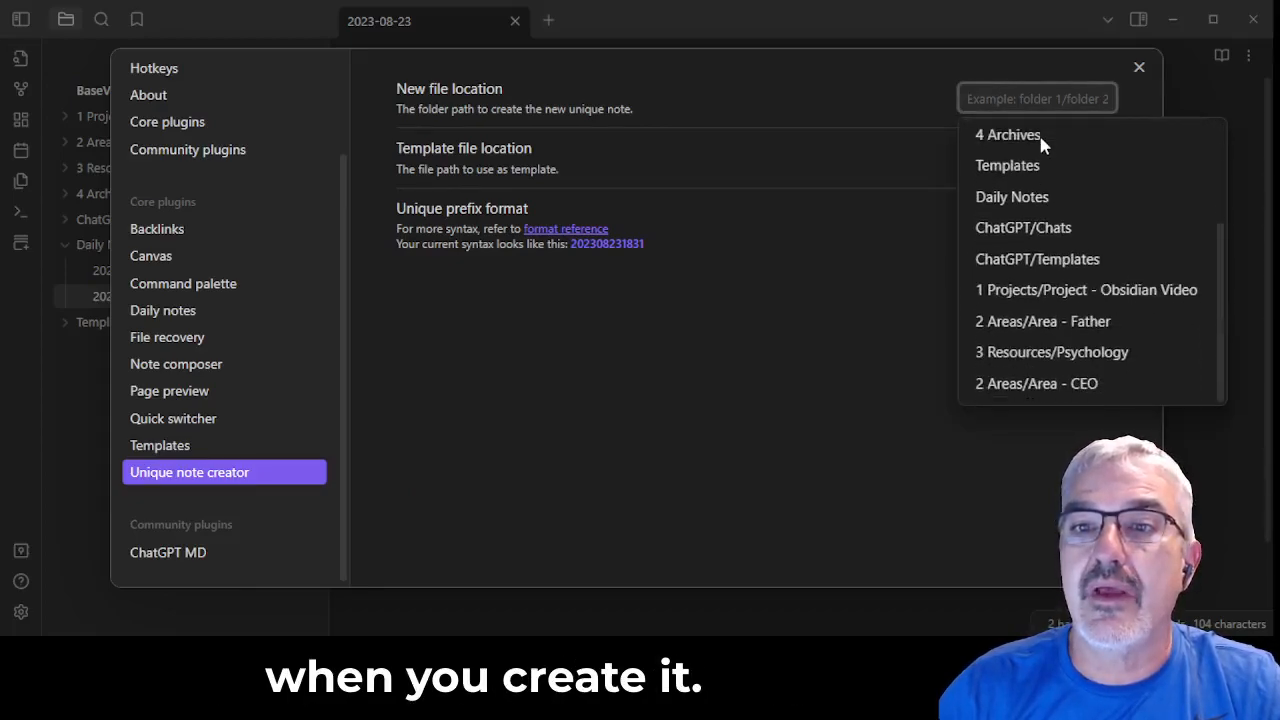
scroll(1040, 150, "up", 3)
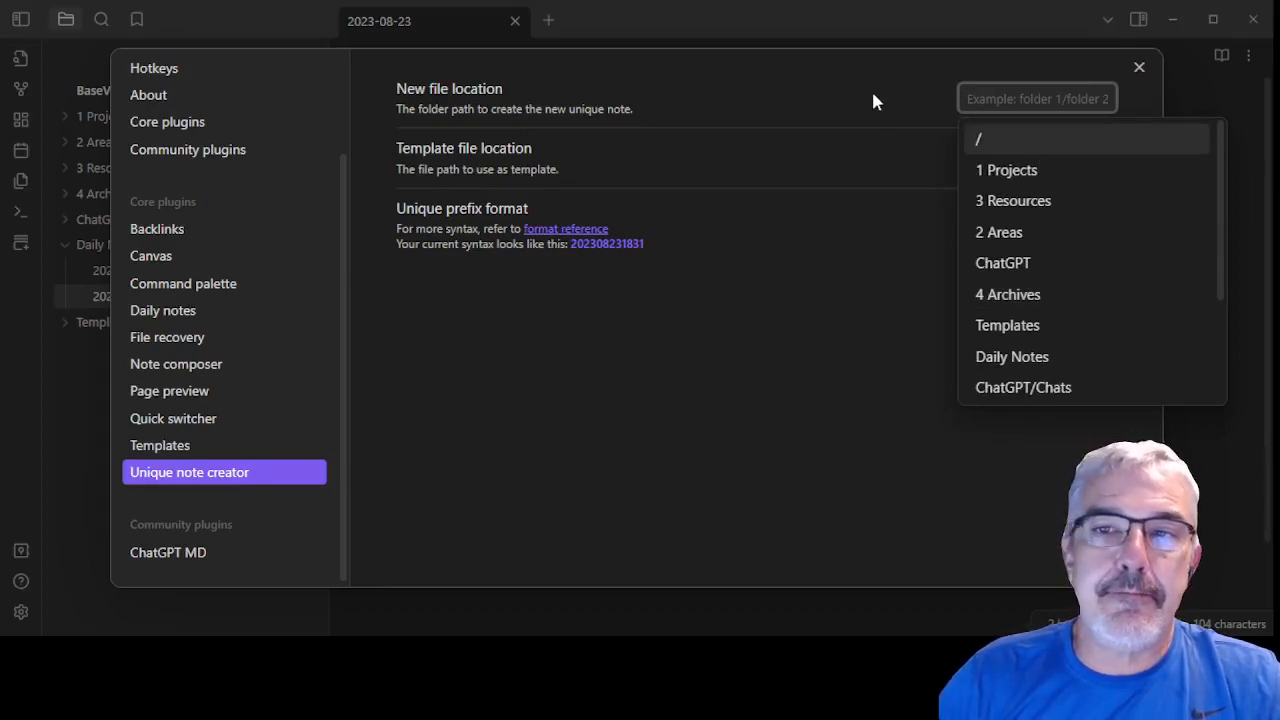
left_click(1012, 356)
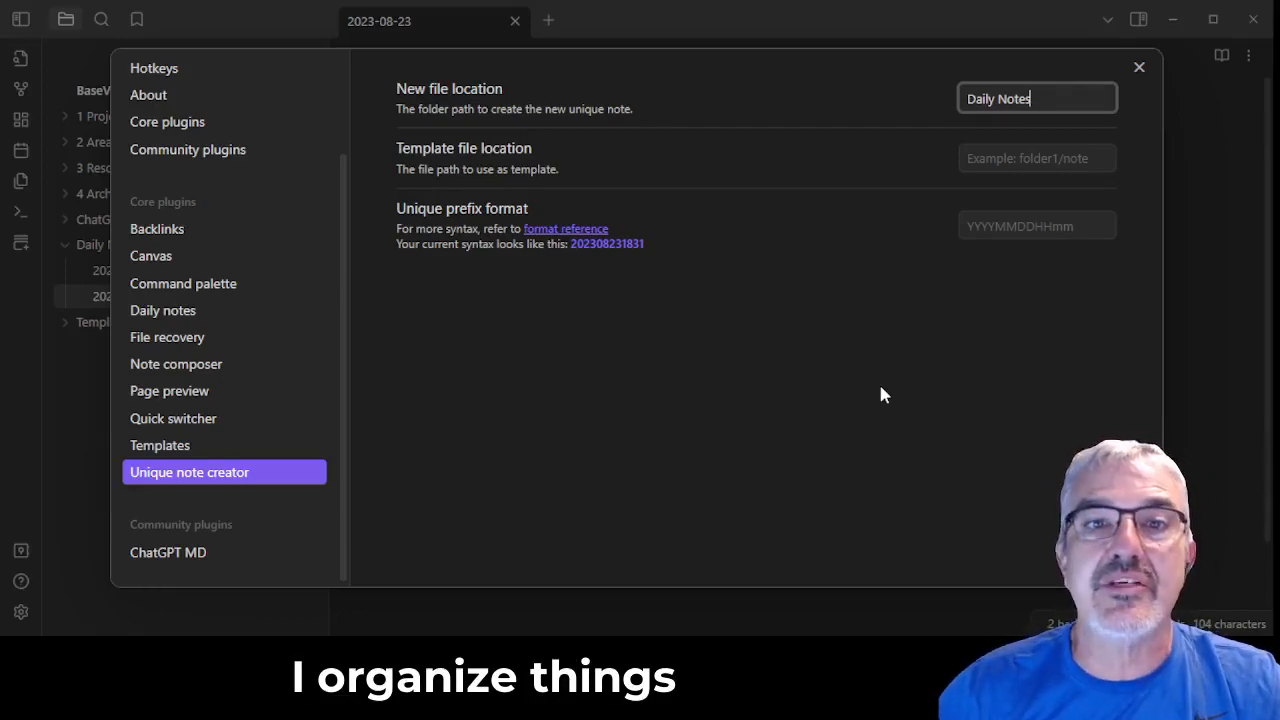
Set the Unique note creator's template file to Templates/Zettlekasten Unique Note and close the settings
left_click(1011, 166)
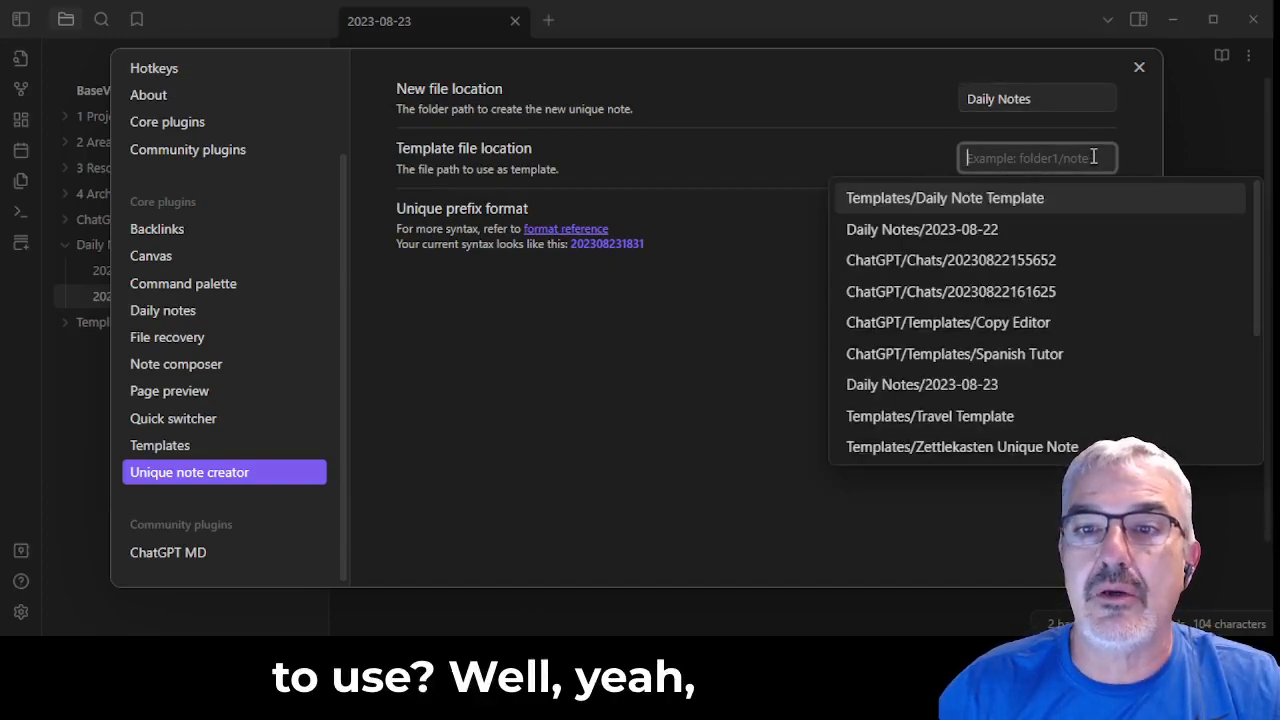
scroll(1111, 255, "down", 2)
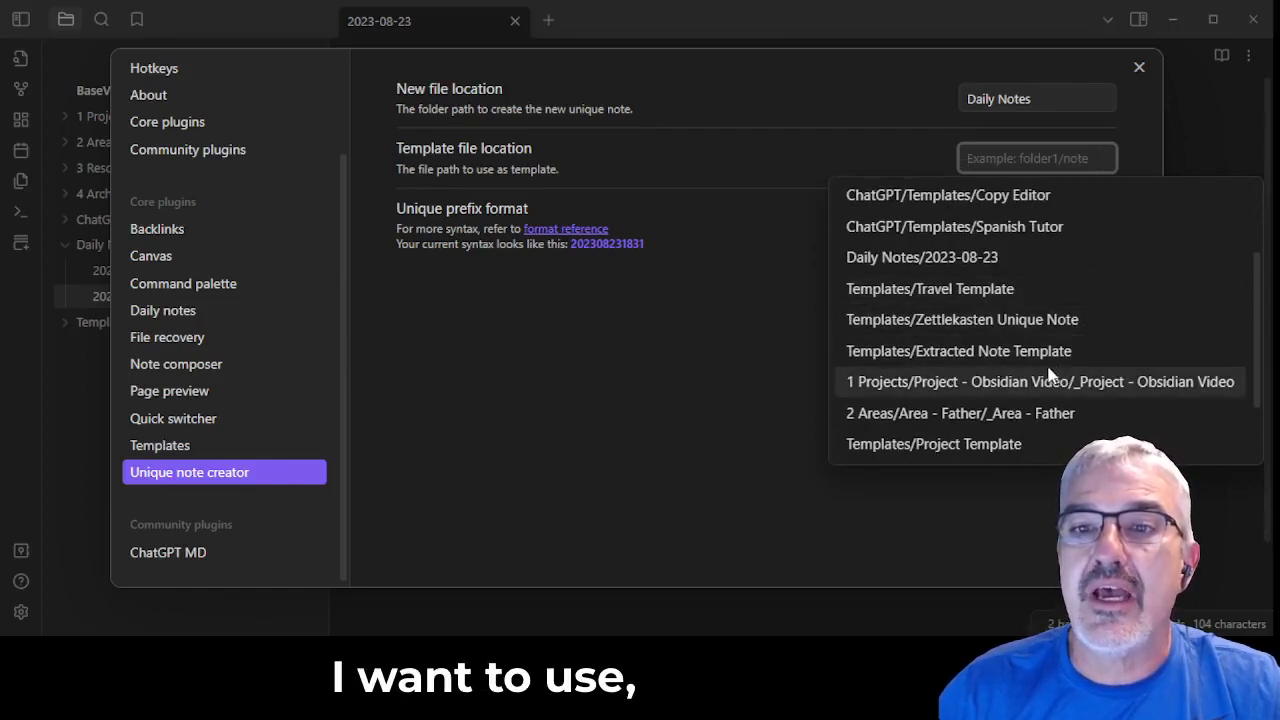
left_click(941, 330)
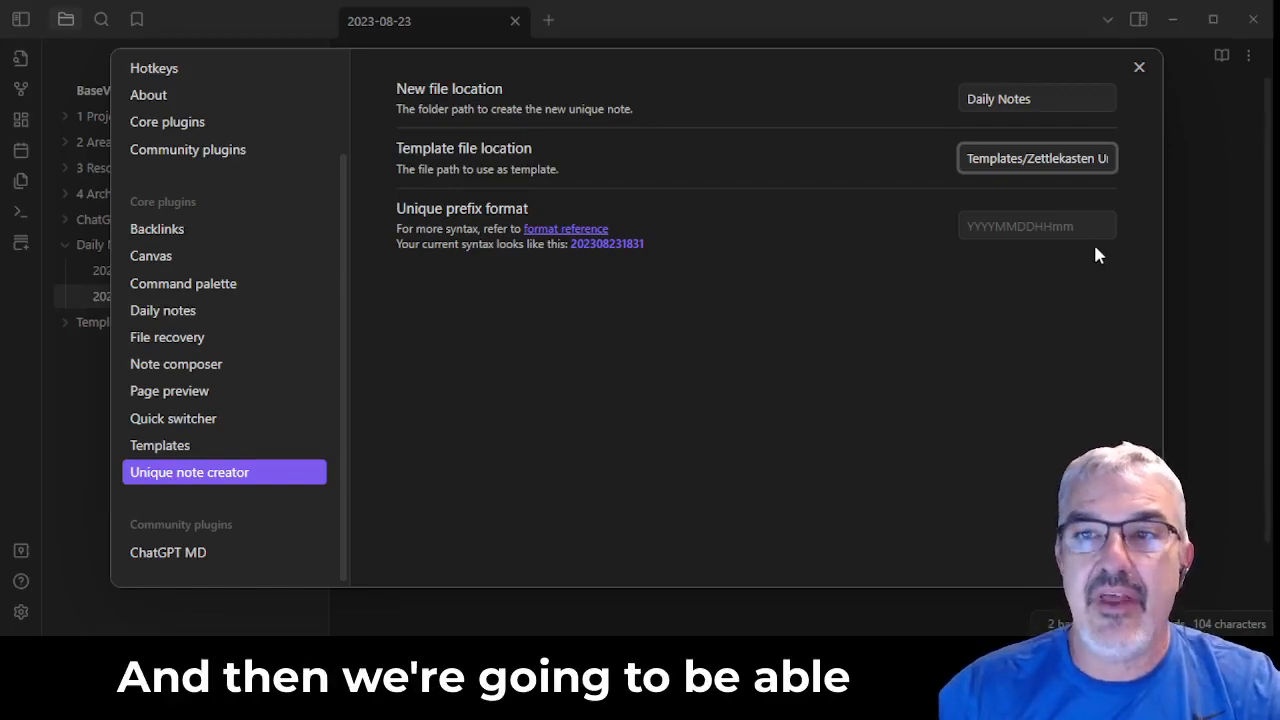
left_click(1139, 69)
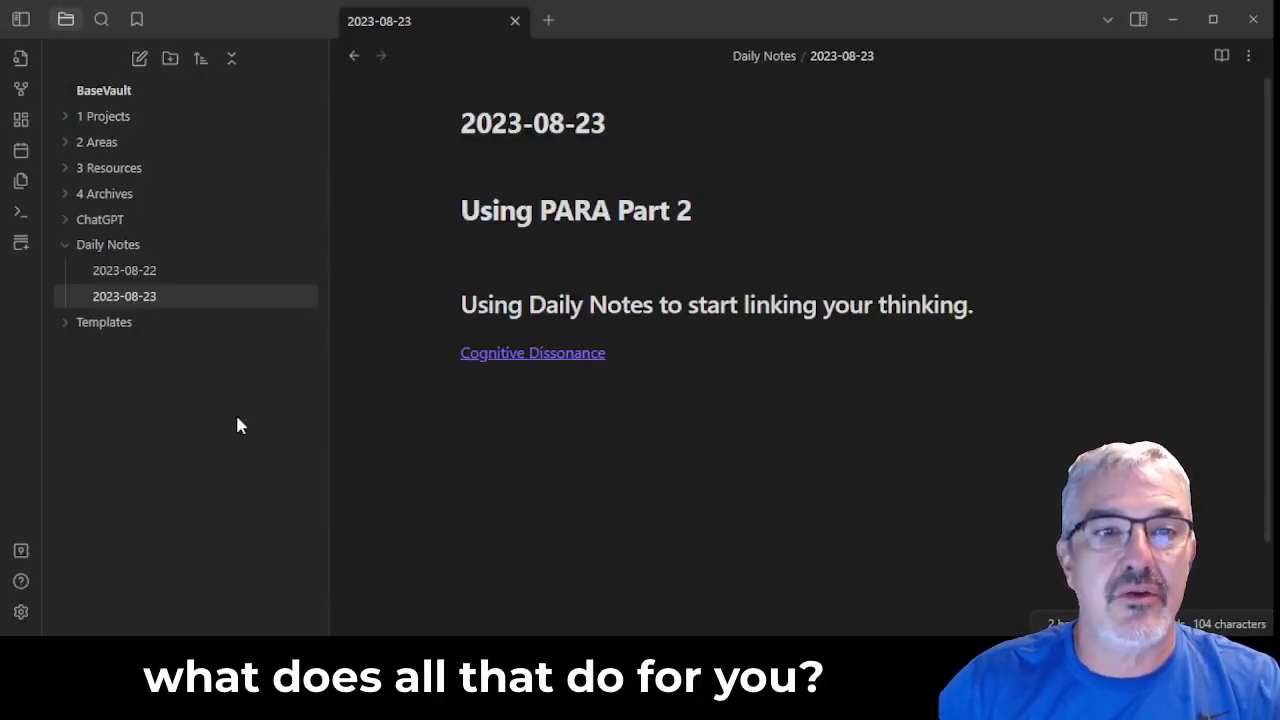
left_click(540, 422)
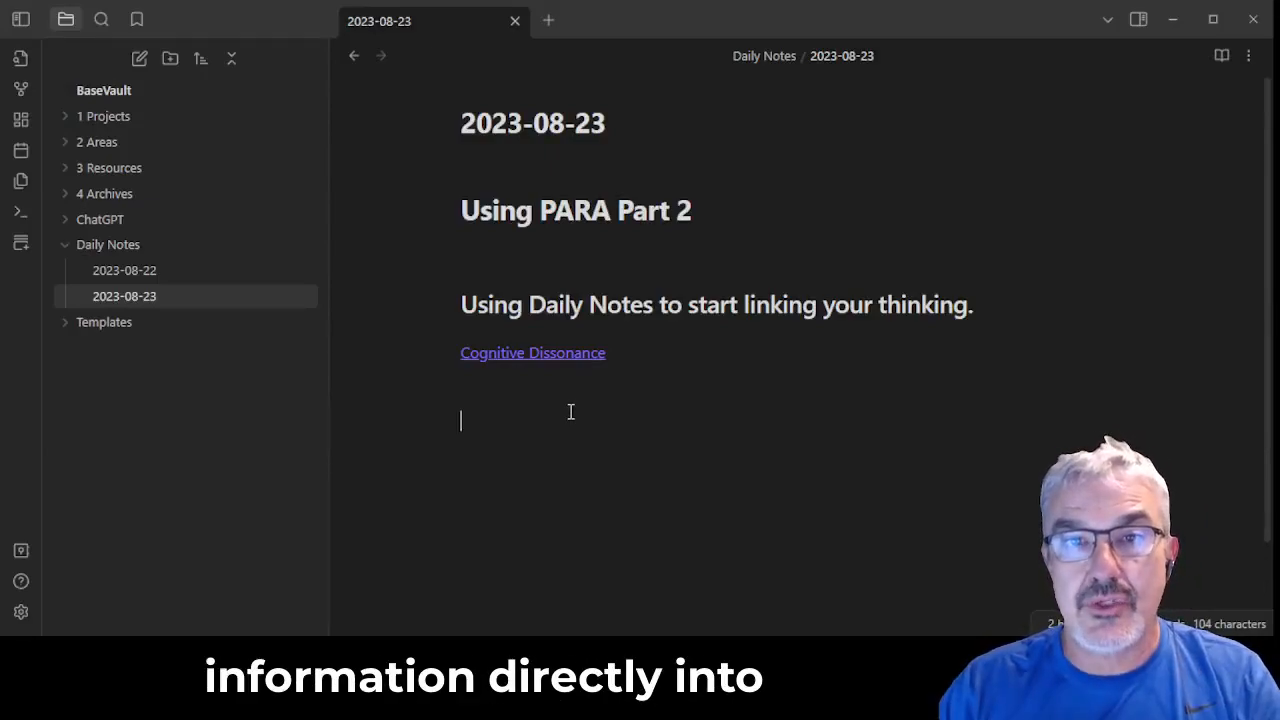
left_click(698, 218)
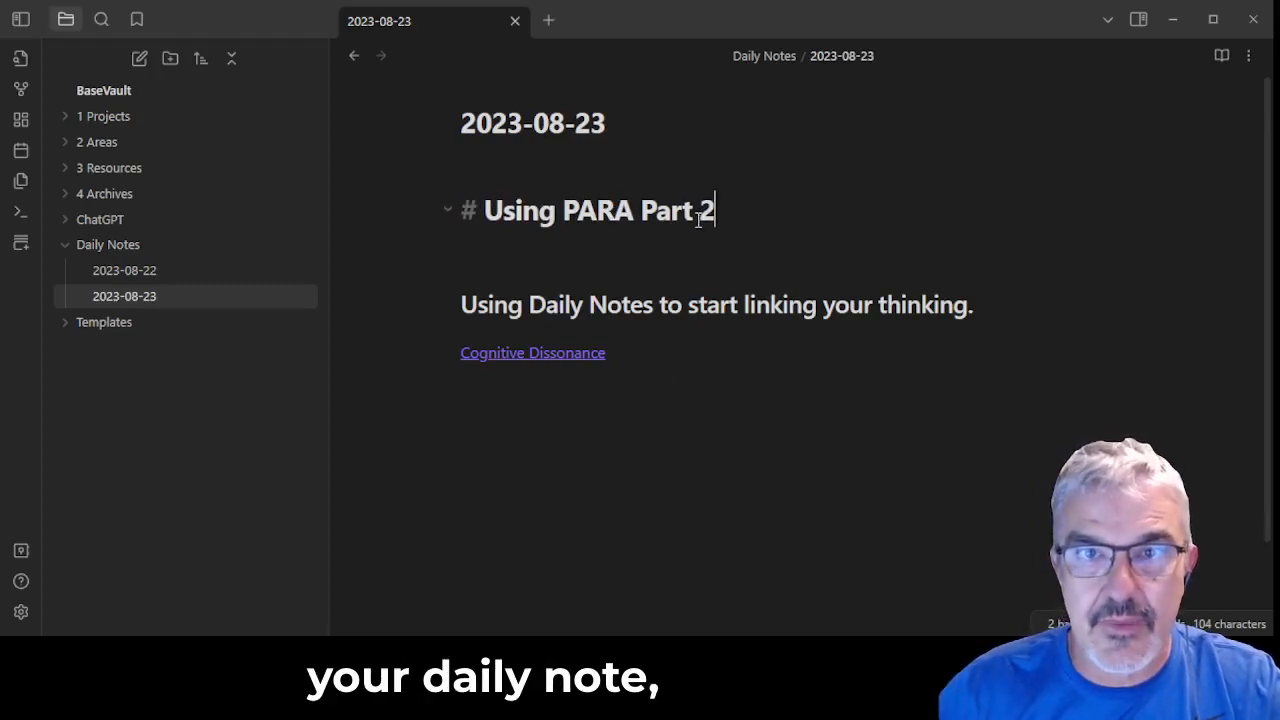
left_click(614, 477)
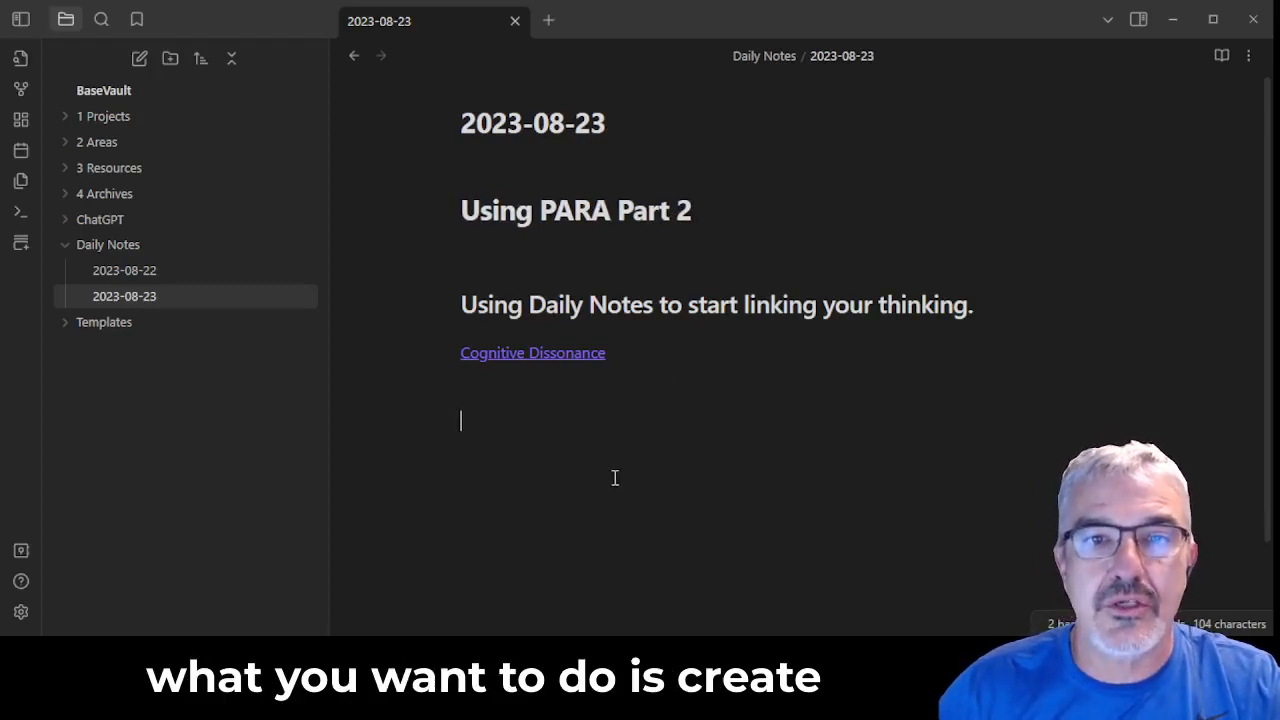
Create a new unique note and append "- The Availability Heurstic" to its numeric title
left_click(20, 245)
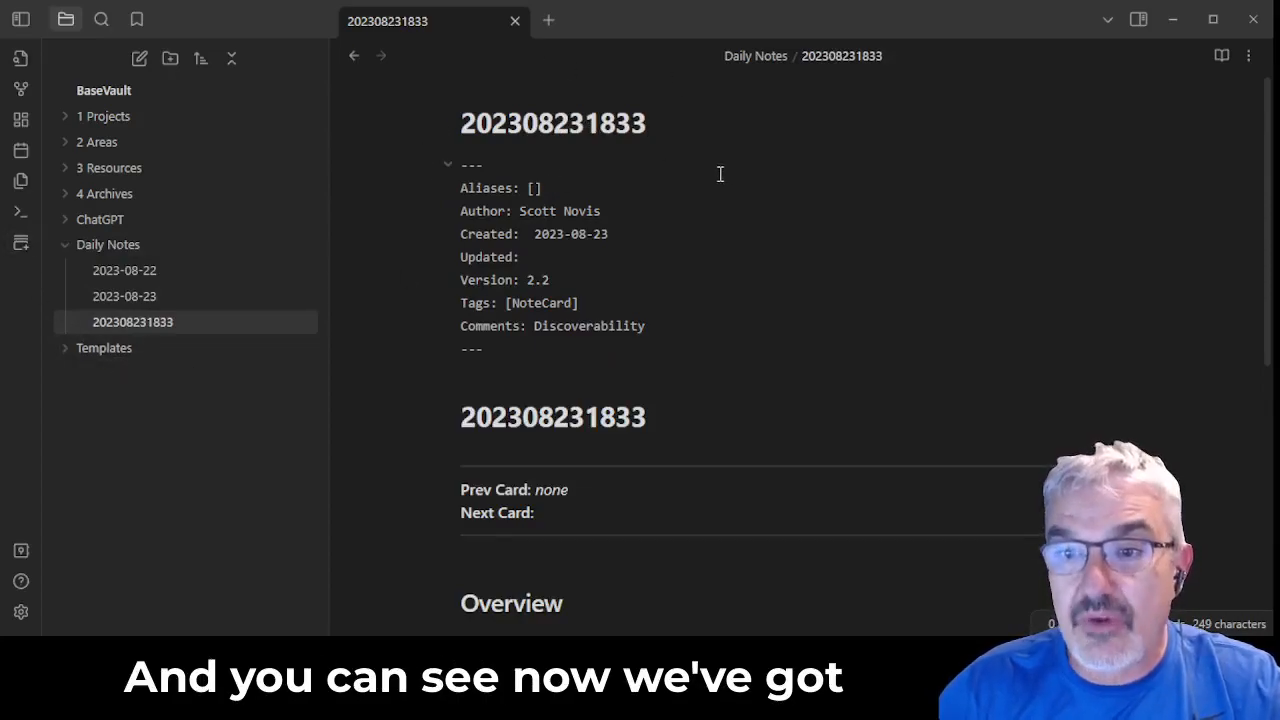
type("- ")
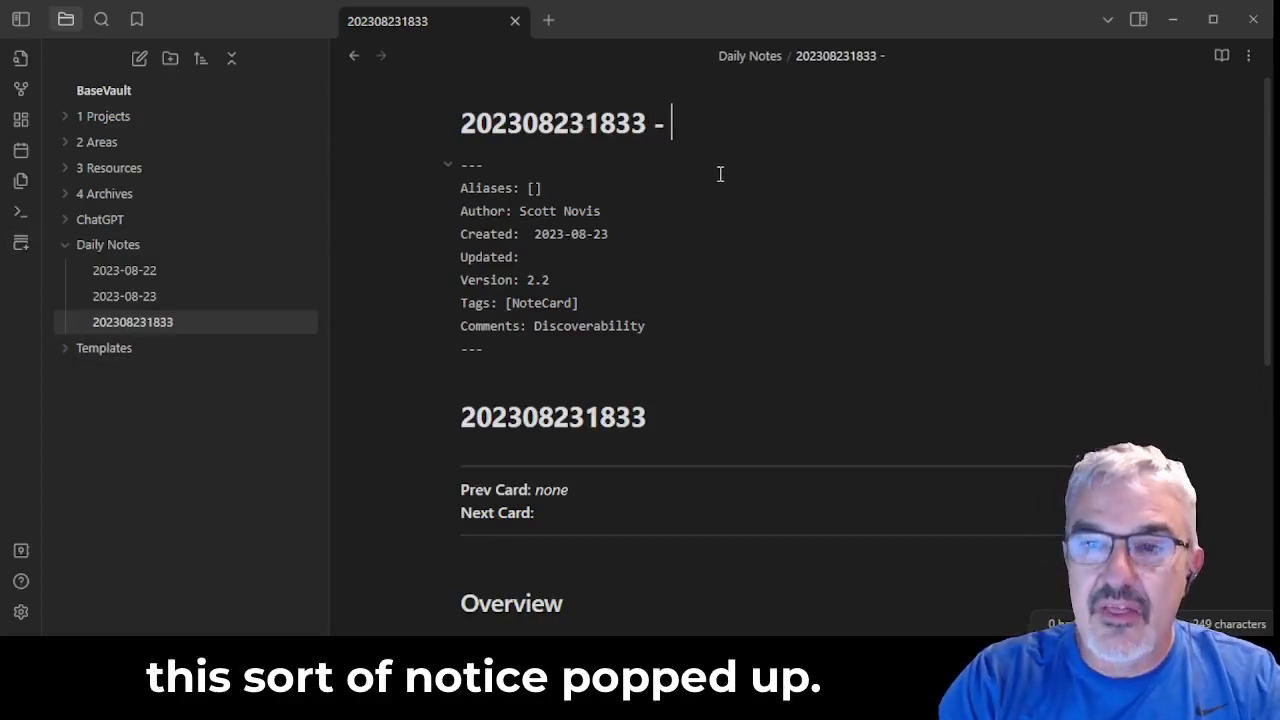
type("The Availa")
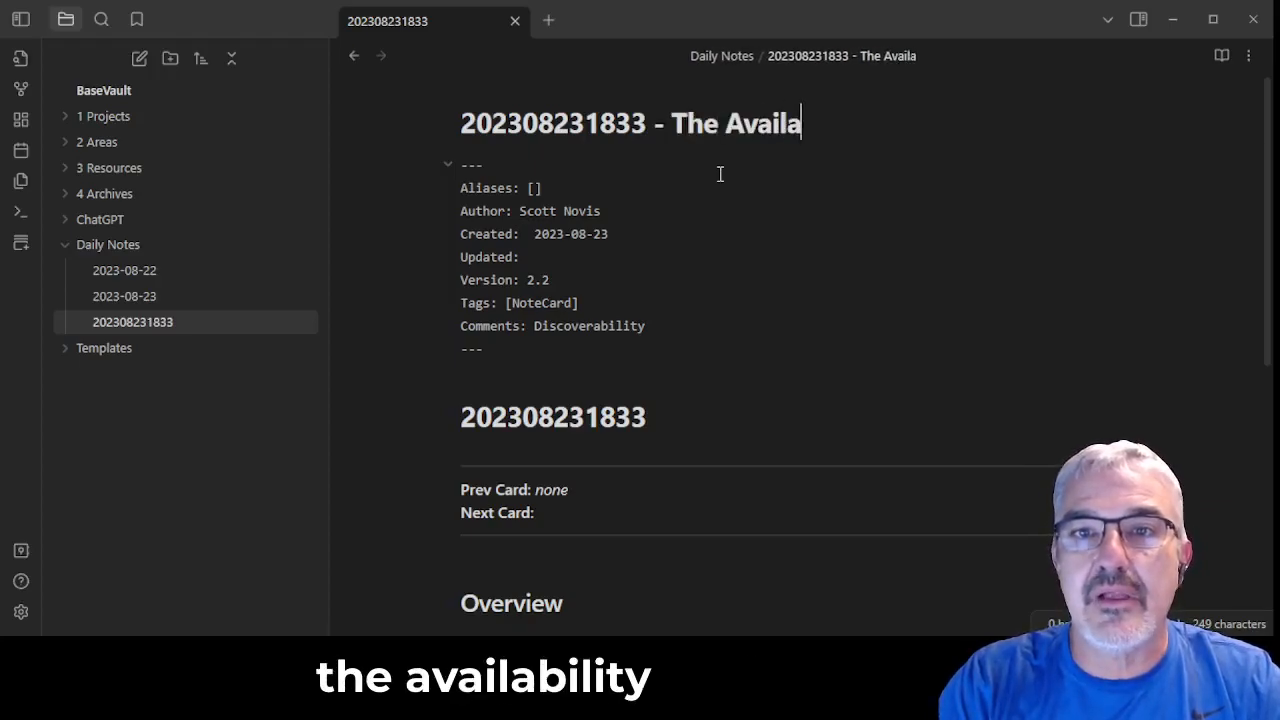
type("bility ")
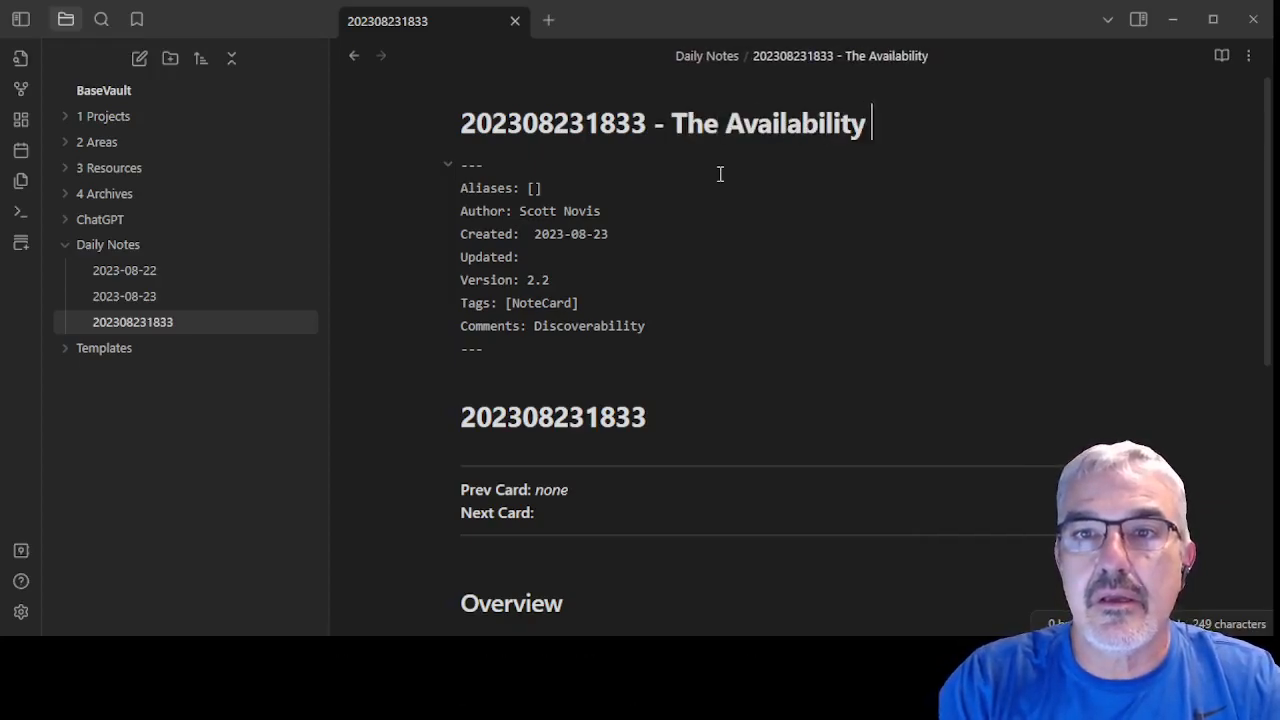
type("Heursti")
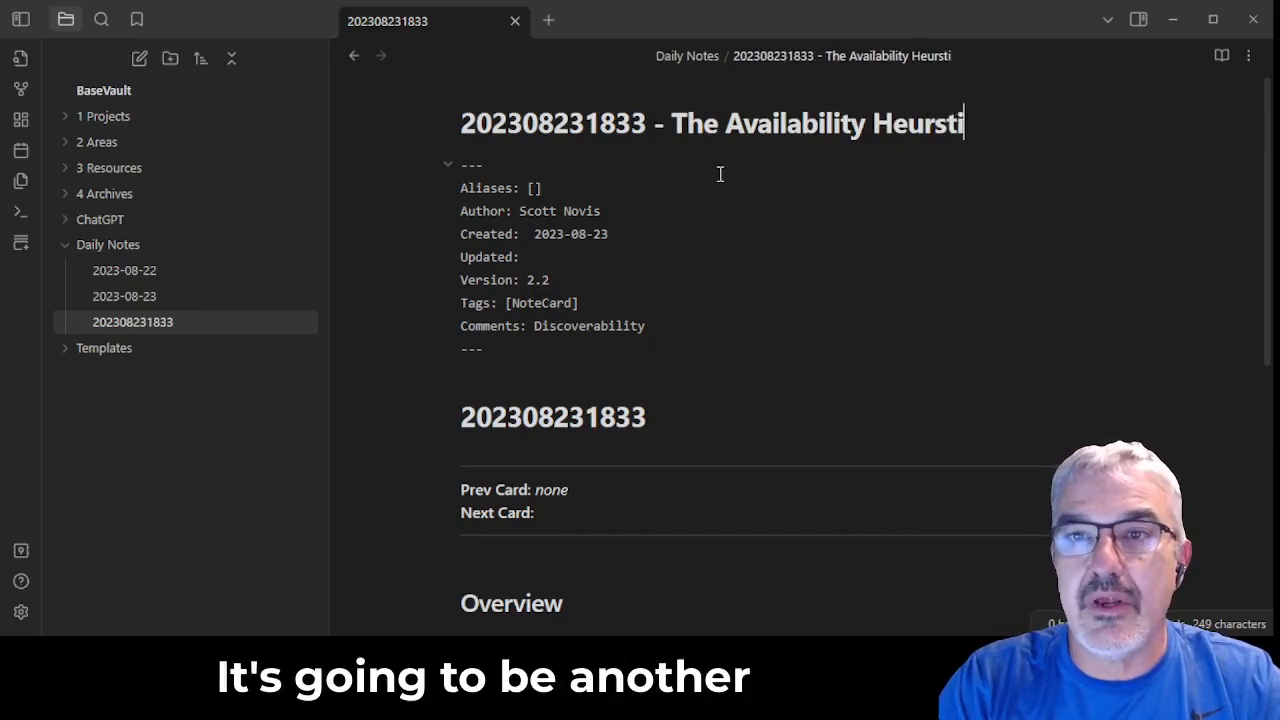
type("c")
key("Return")
Copy "The Availability Heurstic" from the note title into the brackets of the Aliases property
left_click_drag(672, 127, 986, 137)
key("ctrl+c")
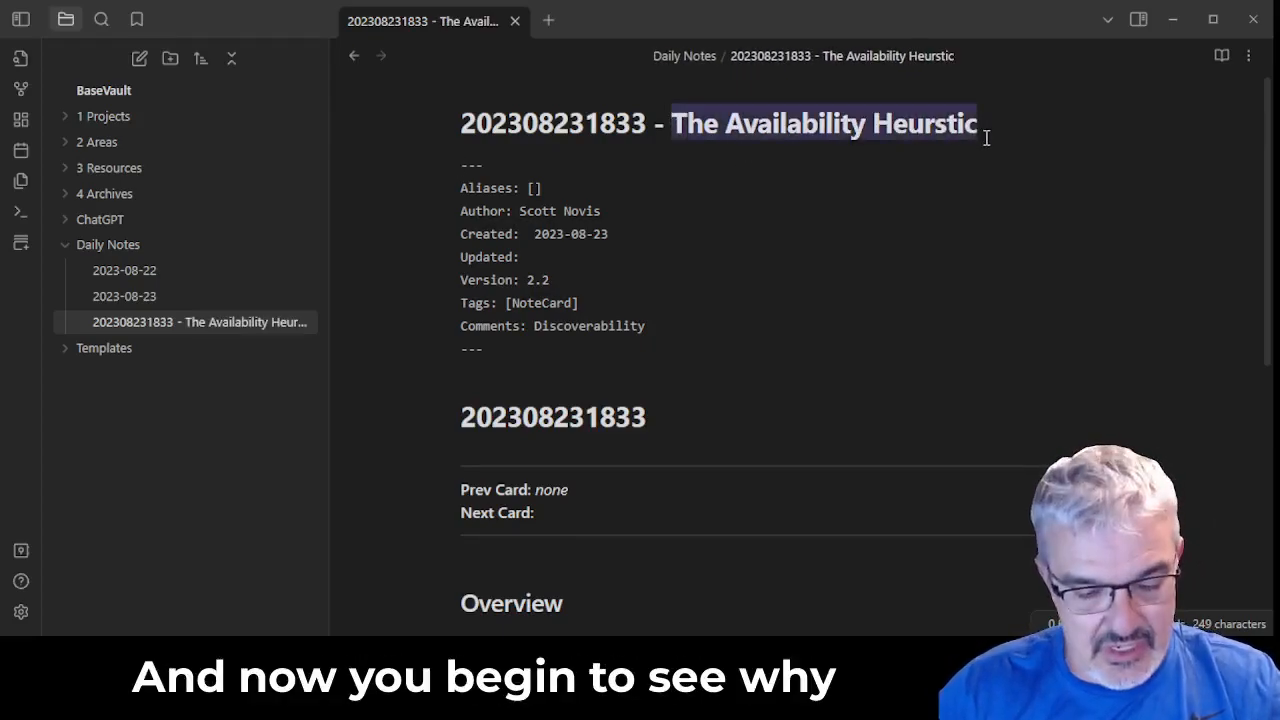
left_click(531, 189)
key("ctrl+v")
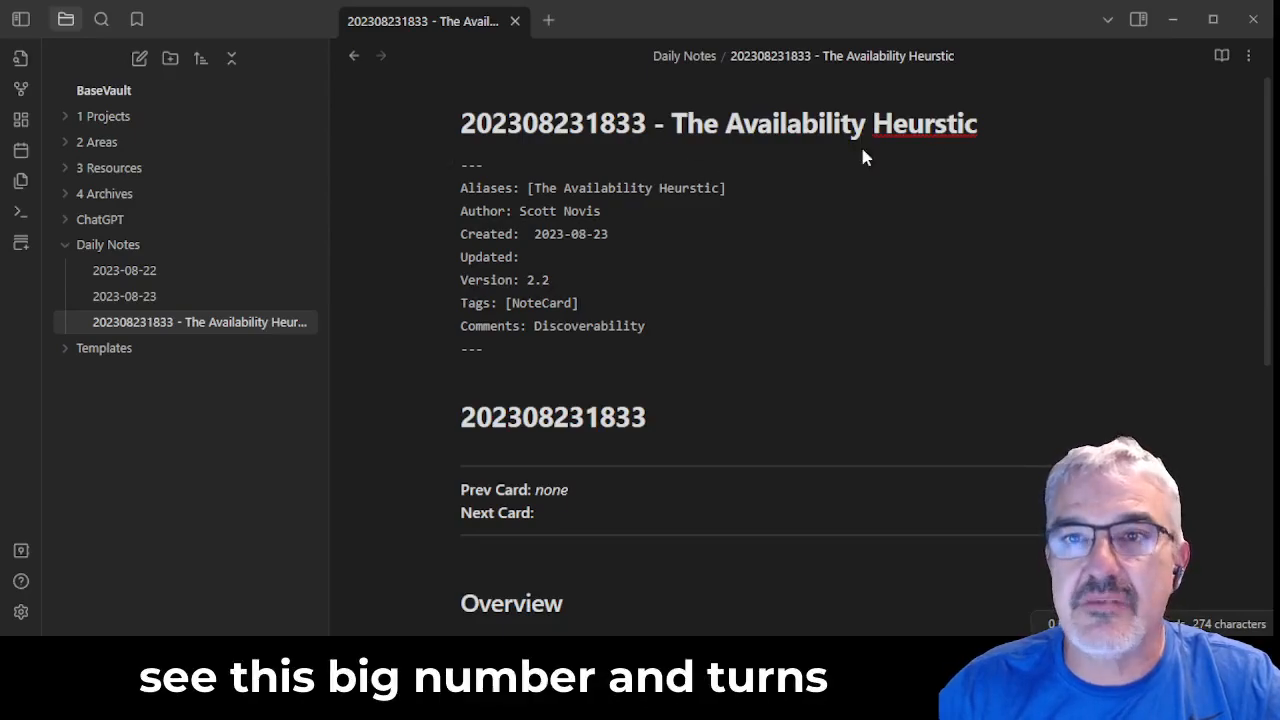
Correct the misspelled last word to "Heuristic" in both the note title and the alias
right_click(946, 122)
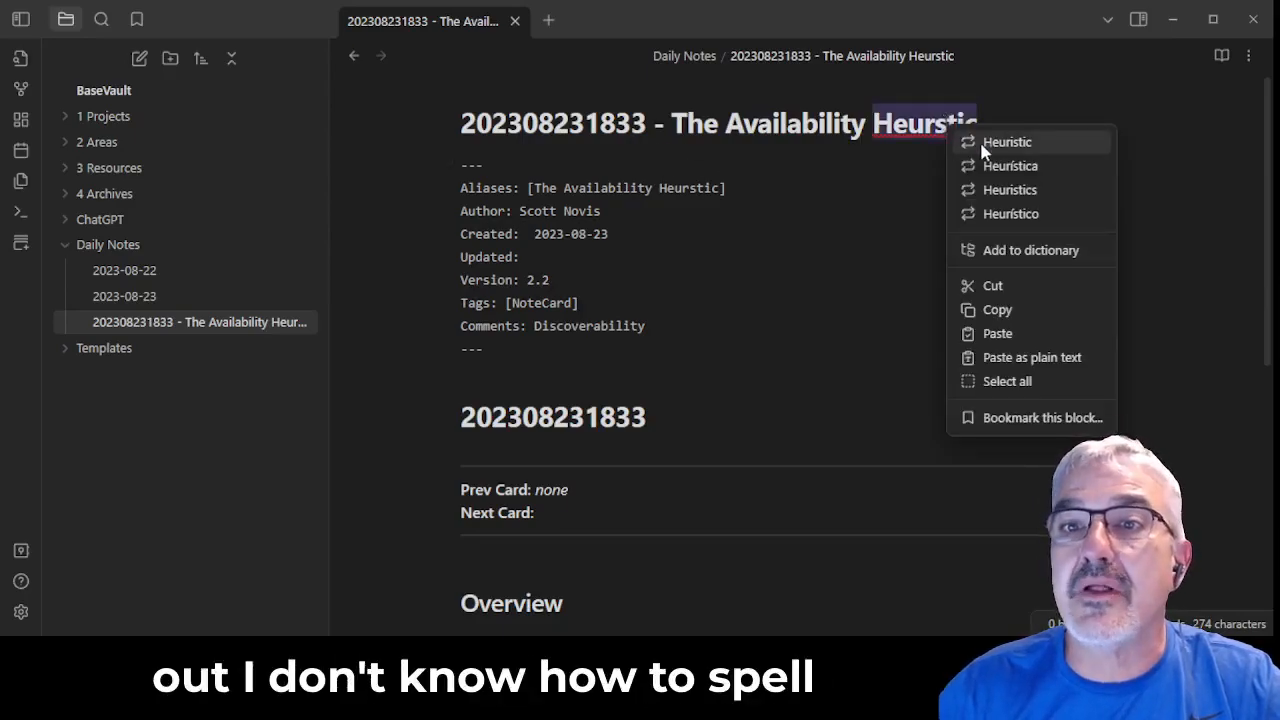
left_click(980, 142)
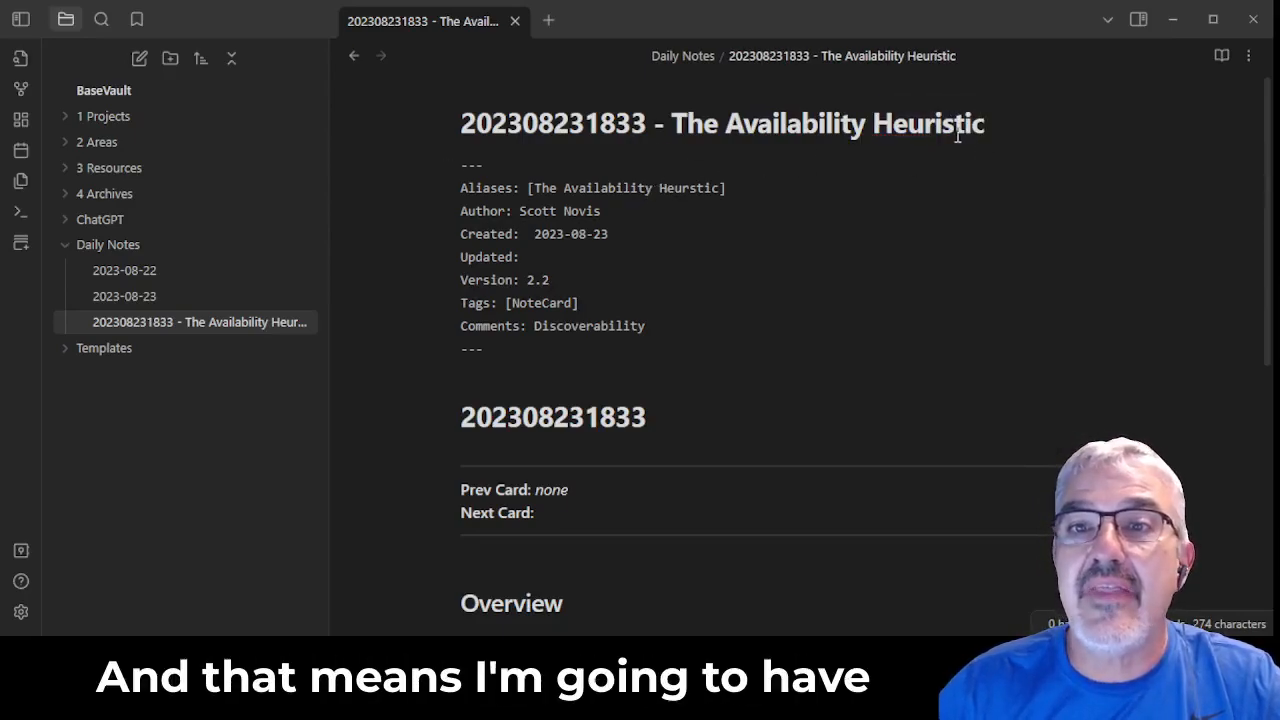
double_click(958, 124)
key("ctrl+c")
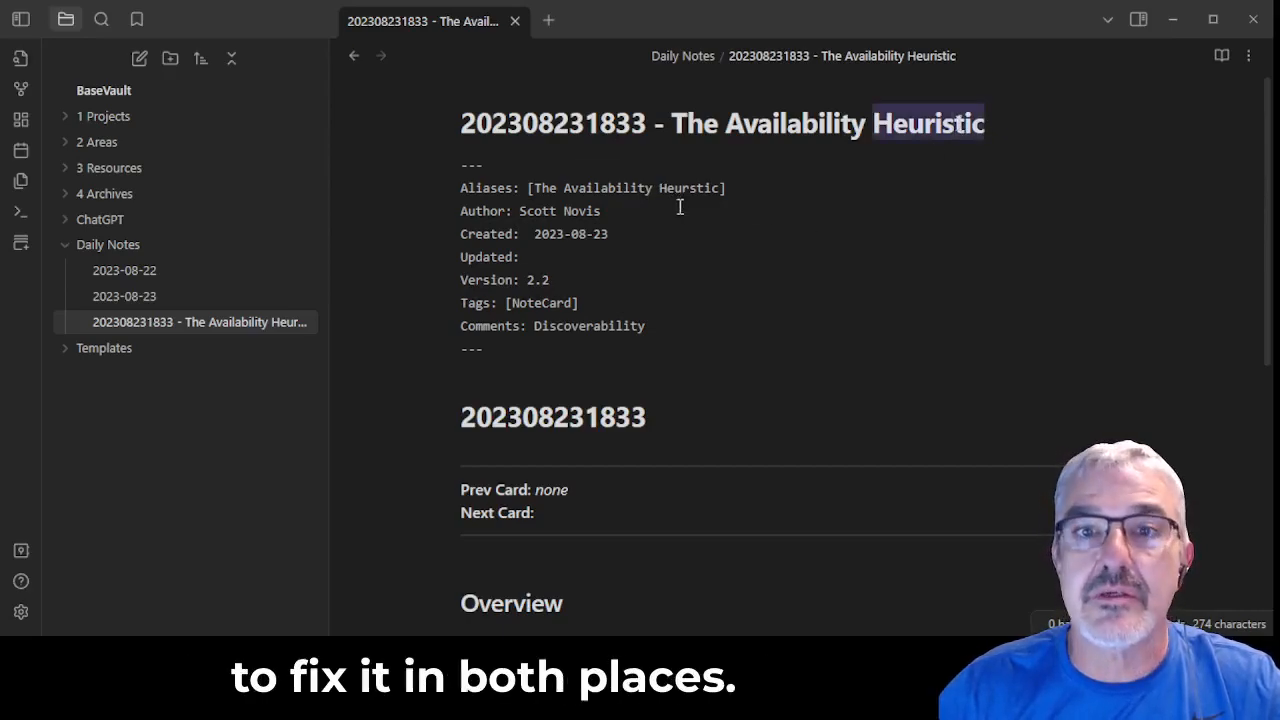
double_click(703, 188)
key("ctrl+v")
left_click(710, 226)
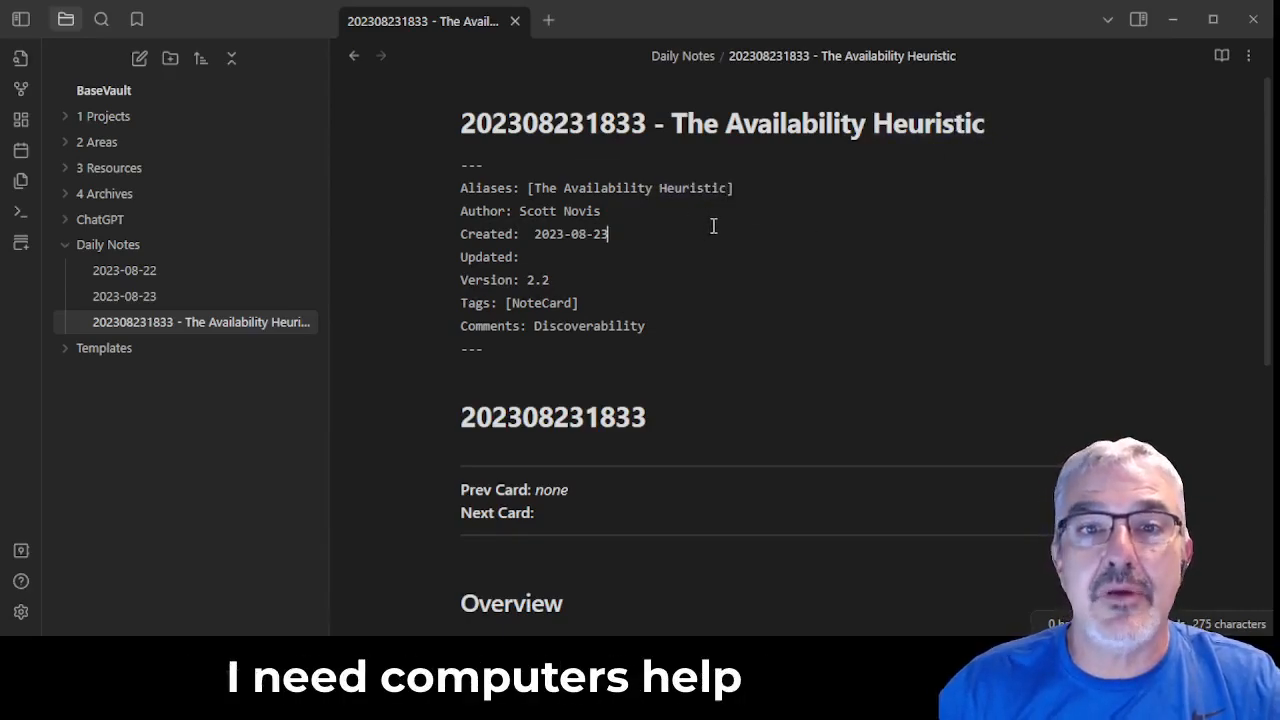
Replace the Comments property's text with "Our bias to focus on what we know"
double_click(614, 327)
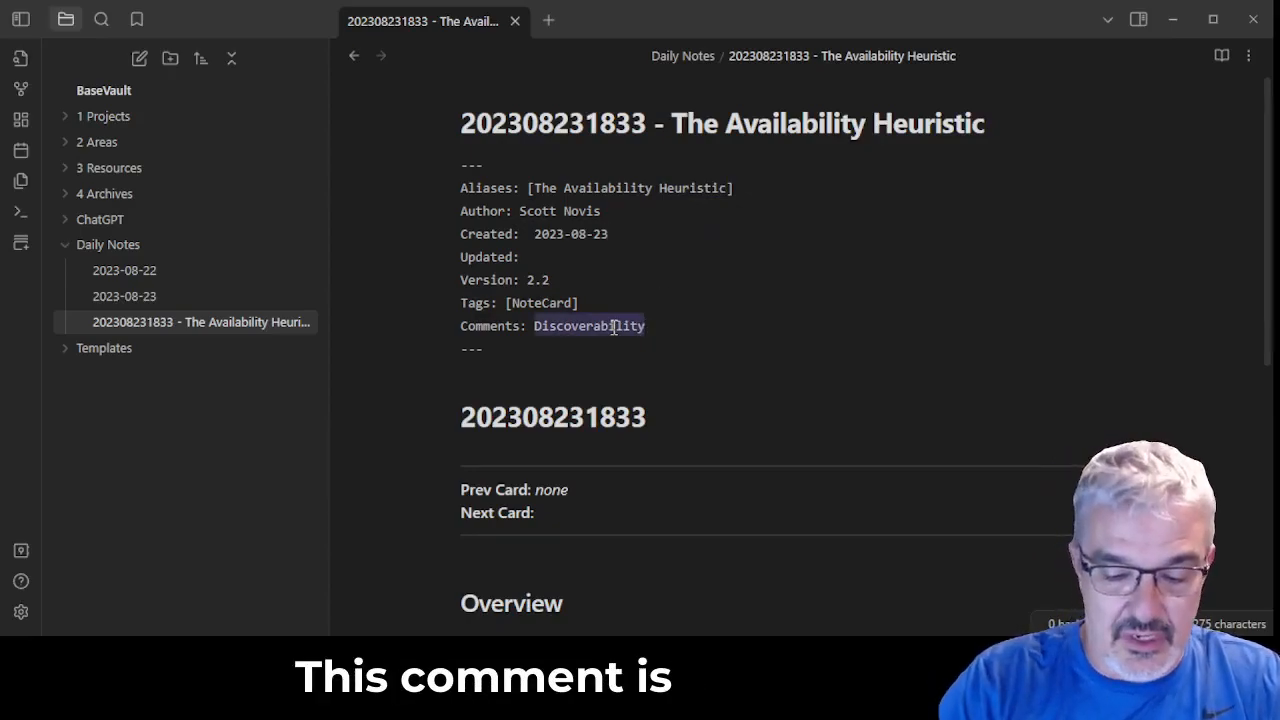
type("O")
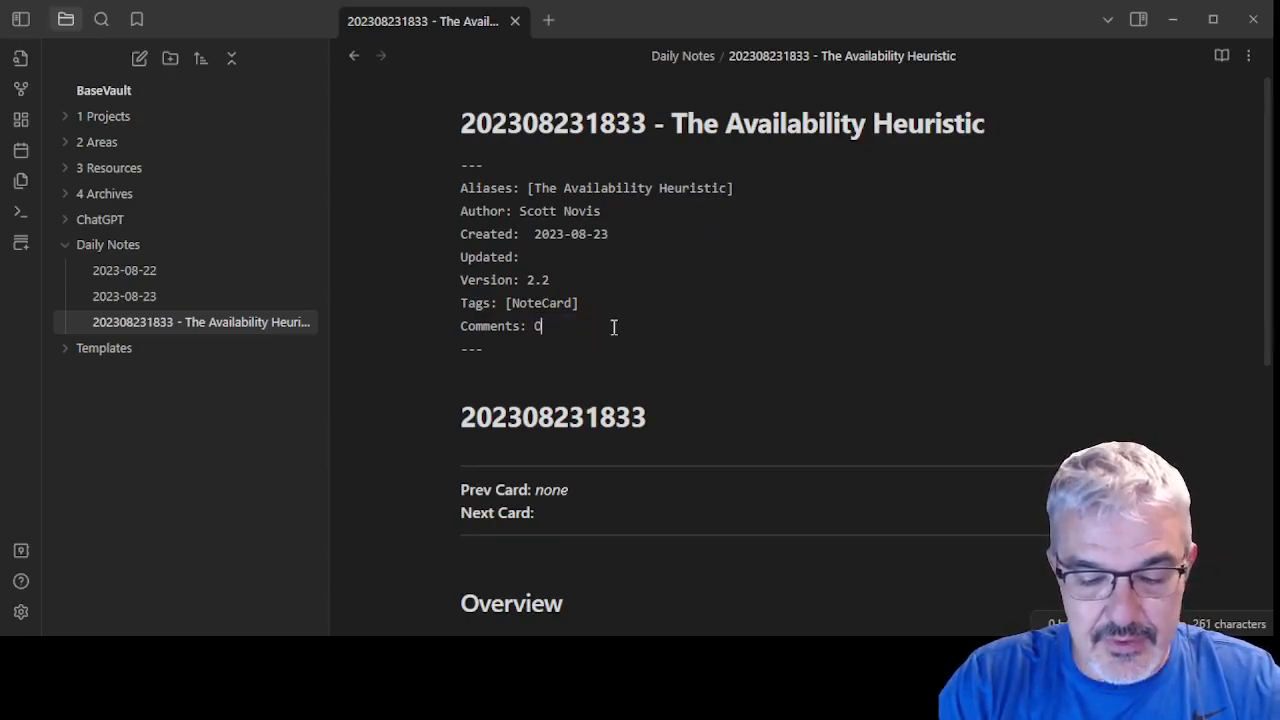
type("ur bias t")
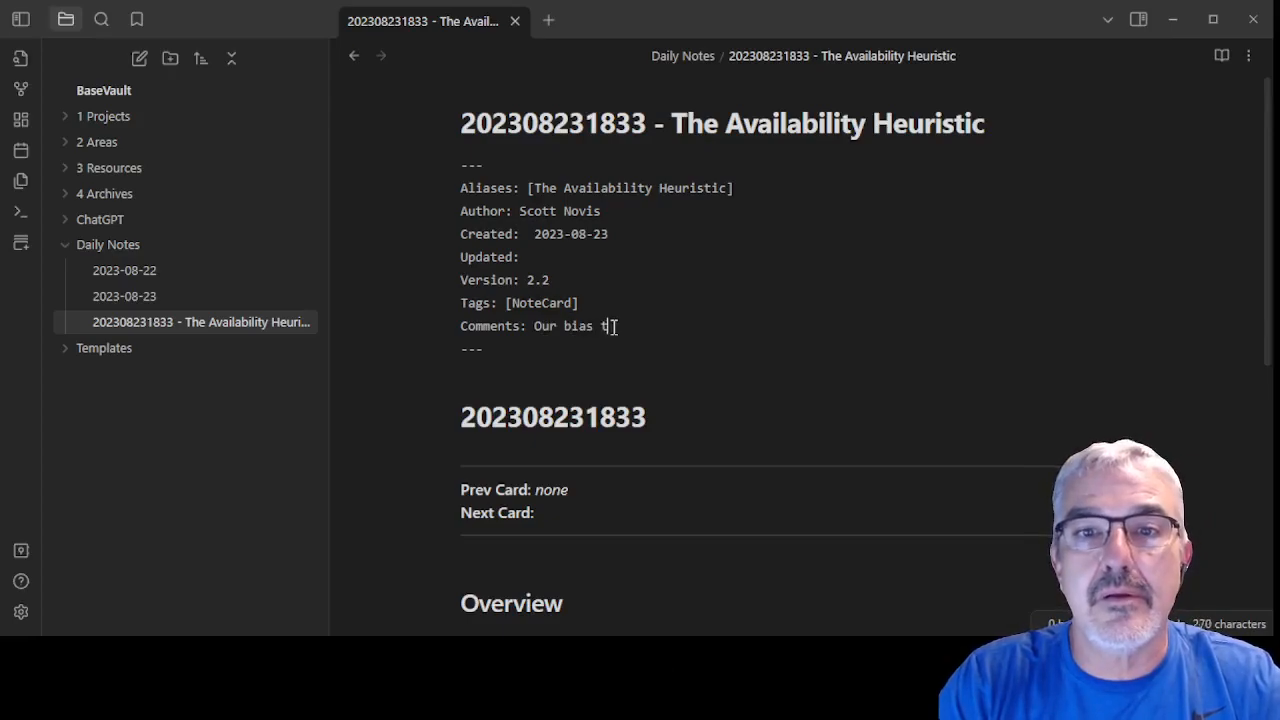
type("o focus on what we know")
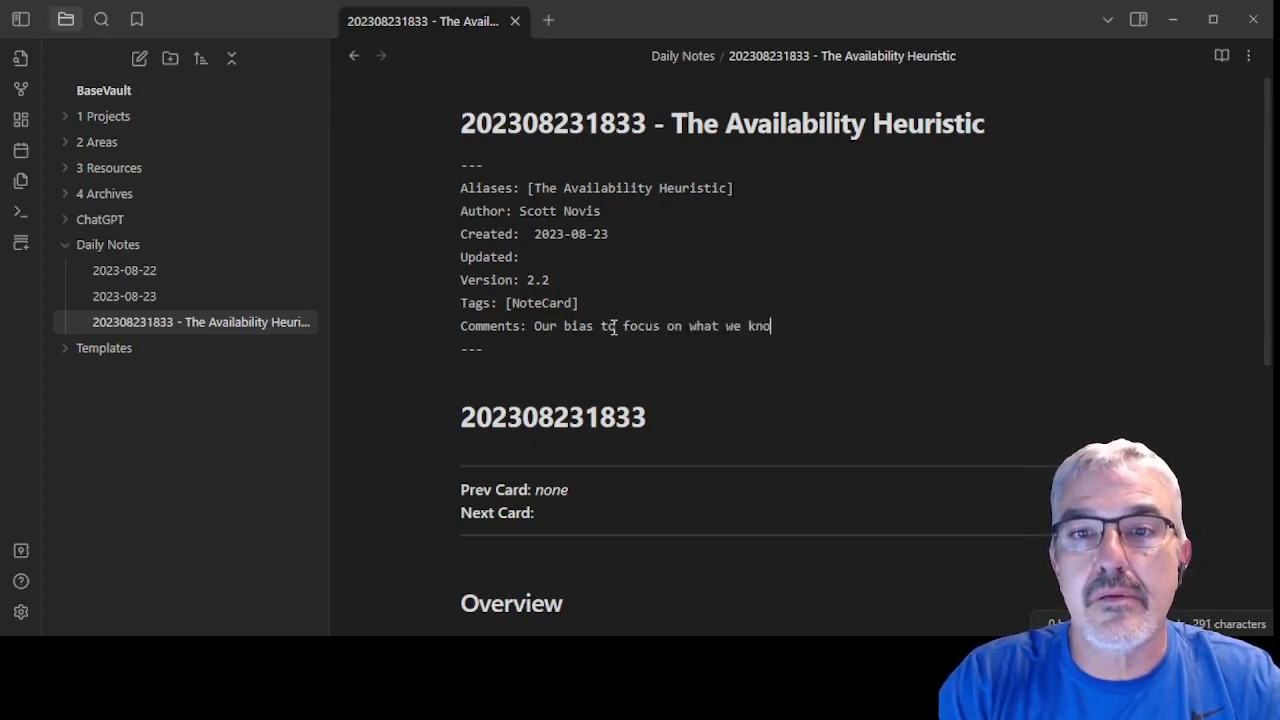
Replace the numeric heading in the note body with "The Availability Heuristic" copied from the note title
double_click(632, 410)
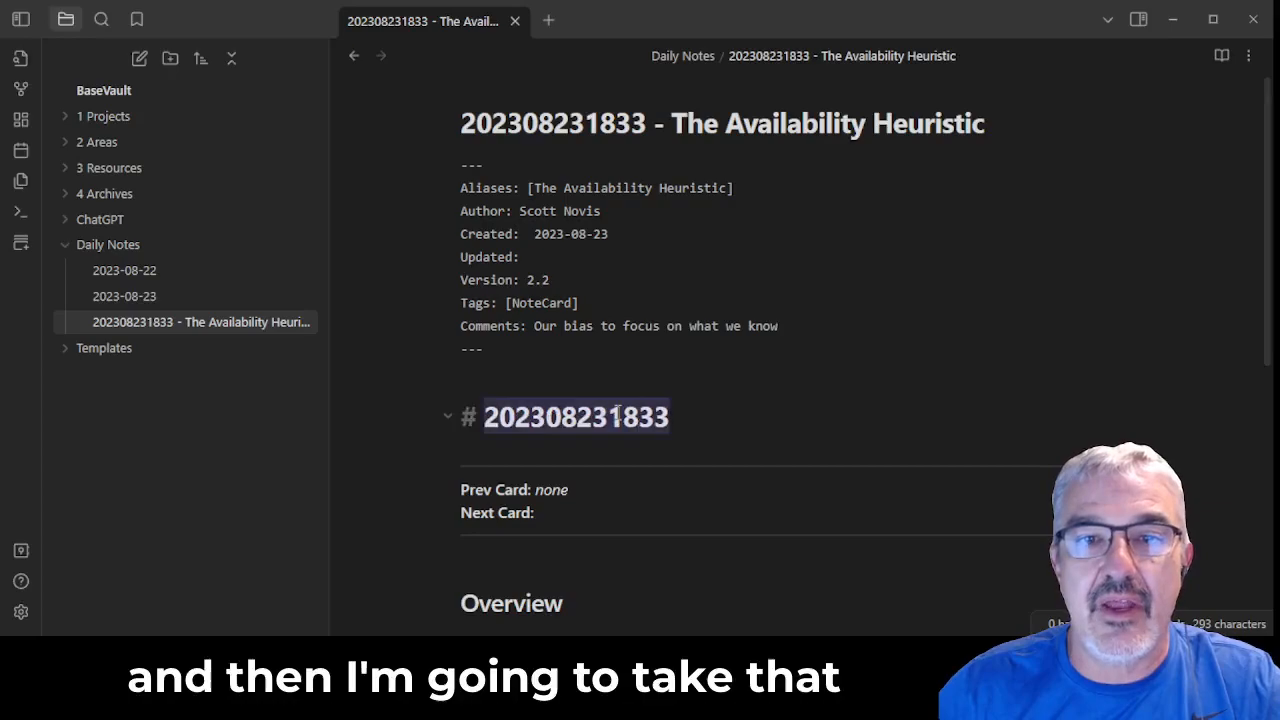
left_click_drag(671, 123, 1006, 126)
key("ctrl+c")
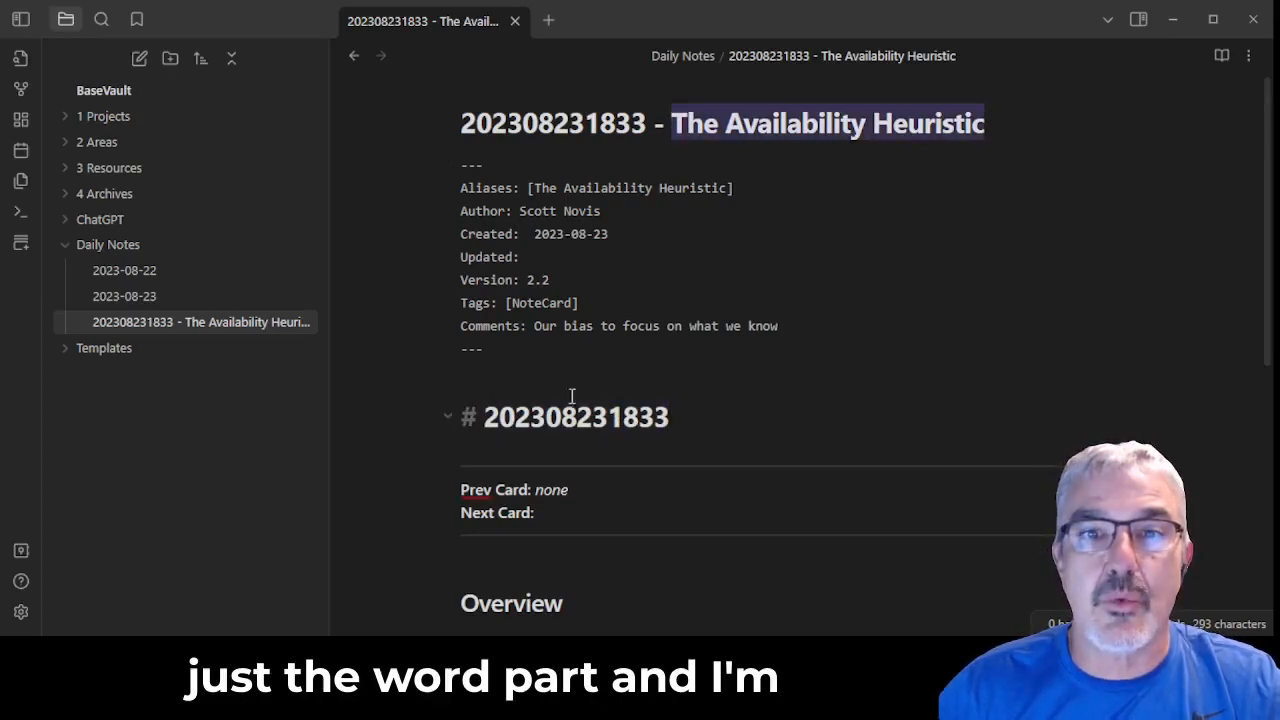
double_click(592, 414)
key("ctrl+v")
scroll(591, 415, "down", 2)
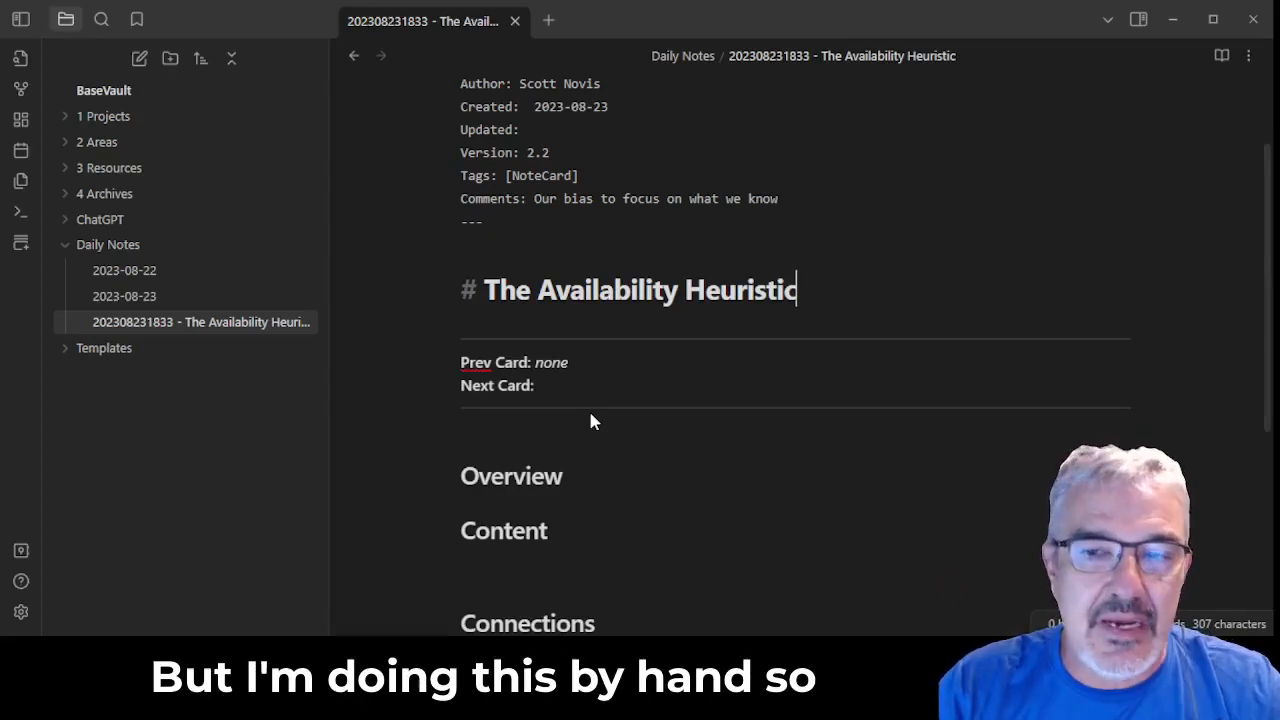
key("Down")
key("Down")
key("Down")
key("Down")
key("Down")
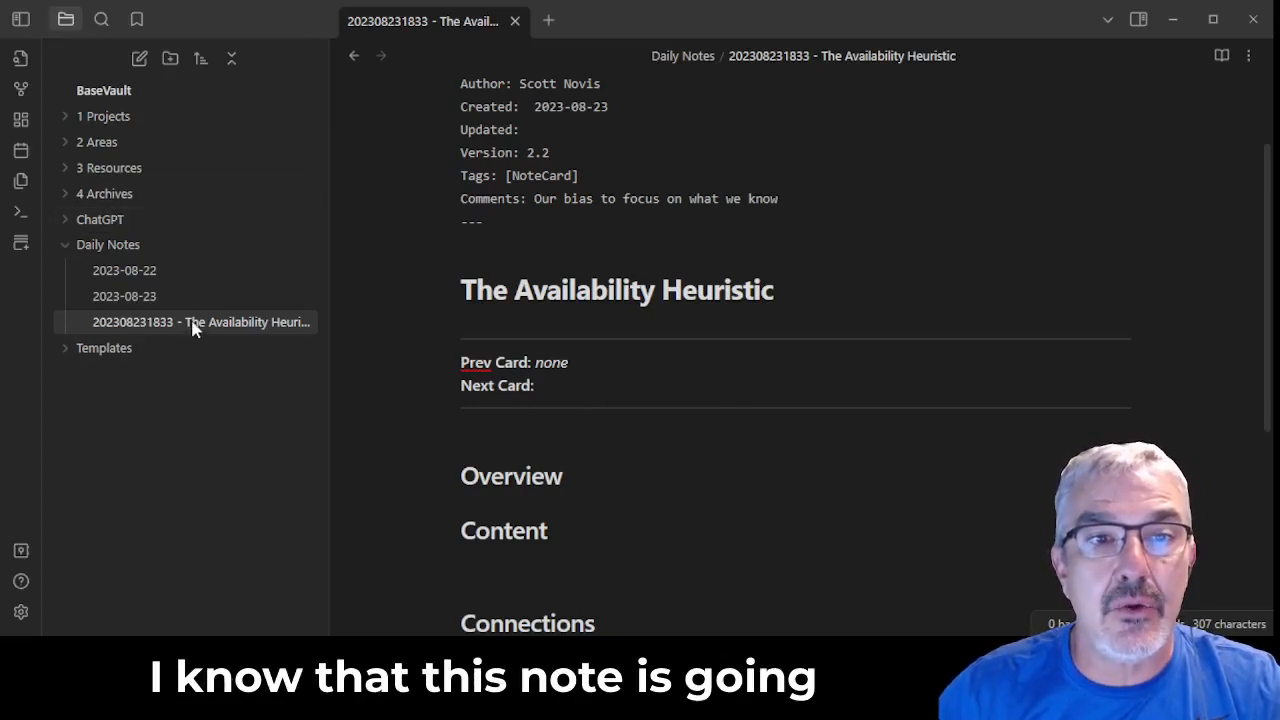
Move the Availability Heuristic note to the 3 Resources/Psychology folder and expand that folder in the file list
right_click(136, 330)
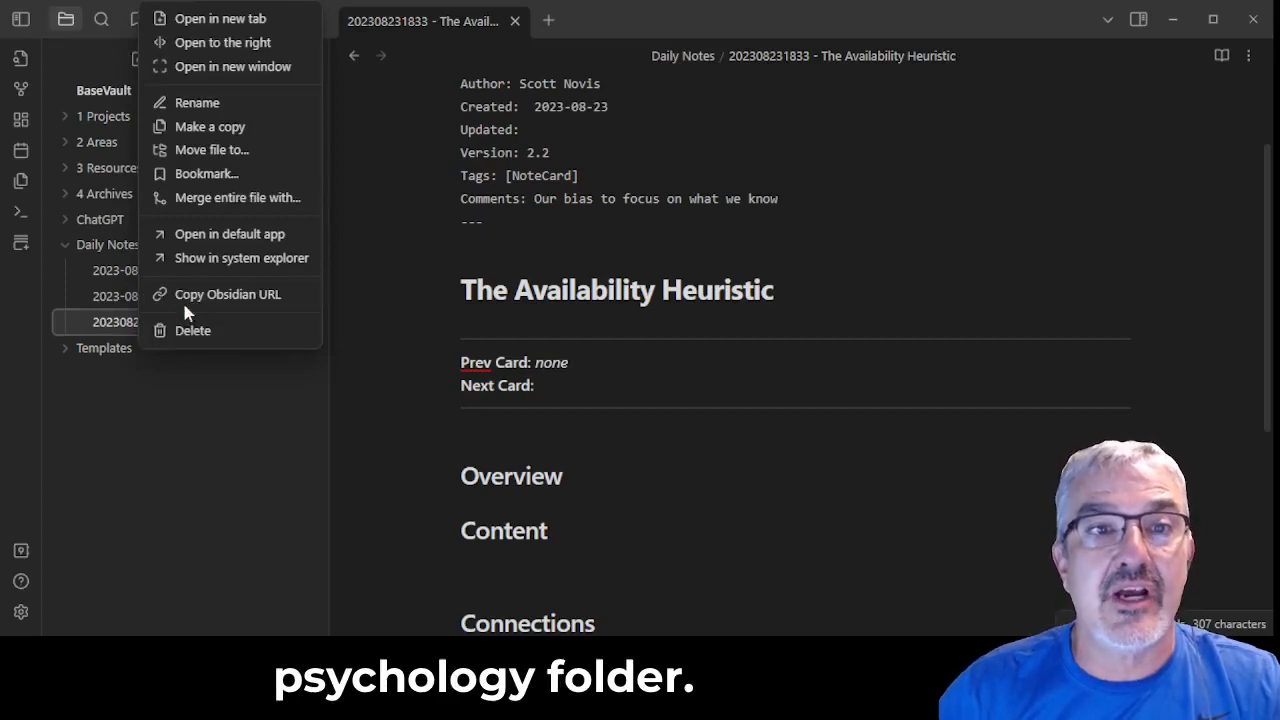
left_click(214, 155)
type("ps")
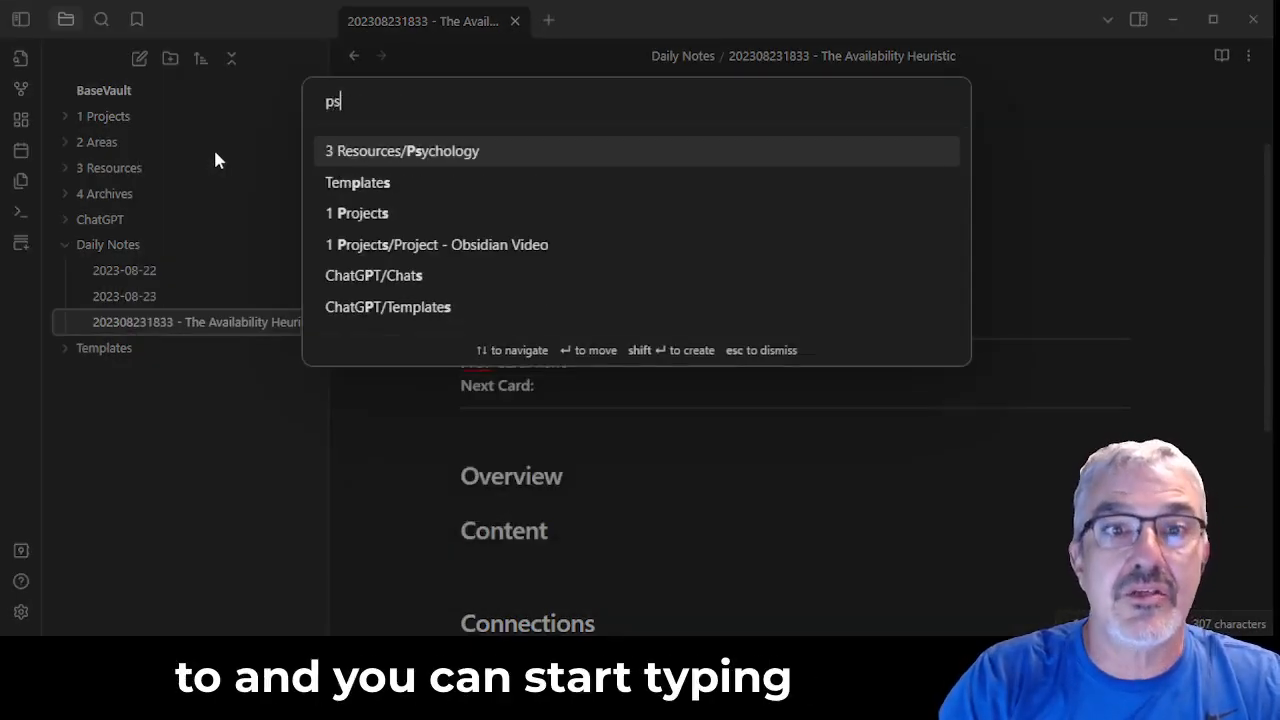
left_click(339, 150)
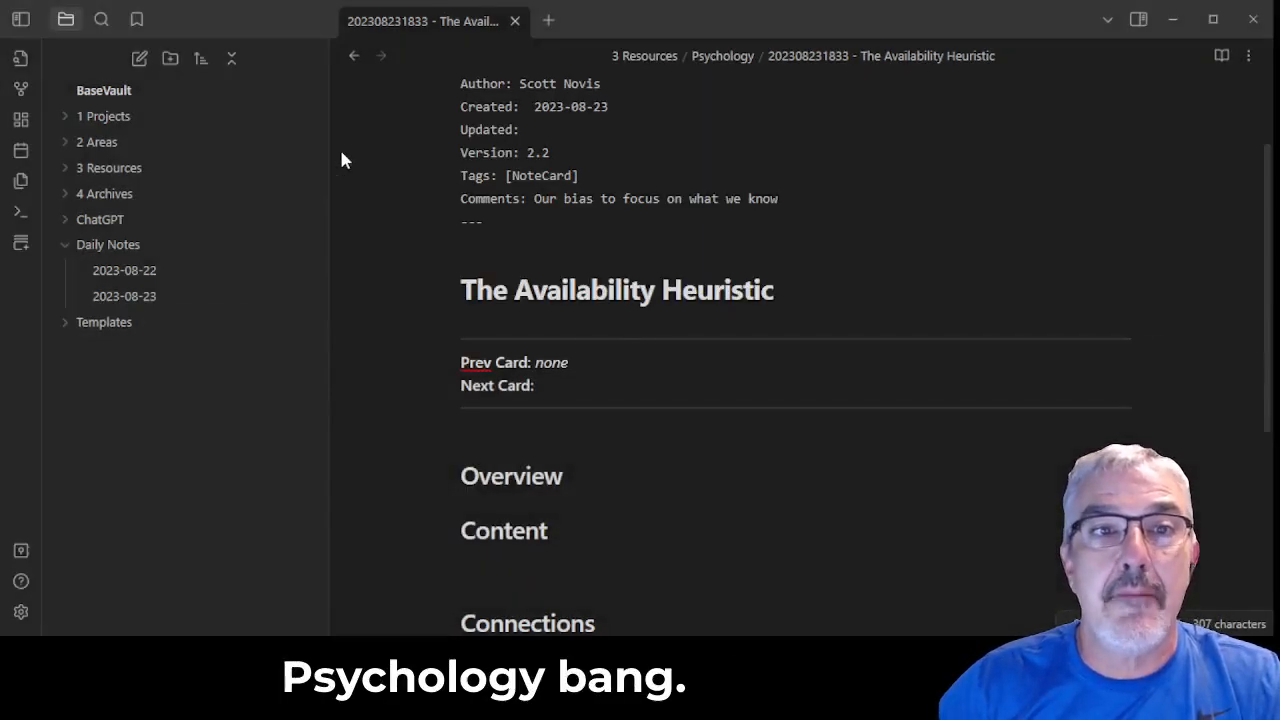
left_click(70, 172)
left_click(97, 197)
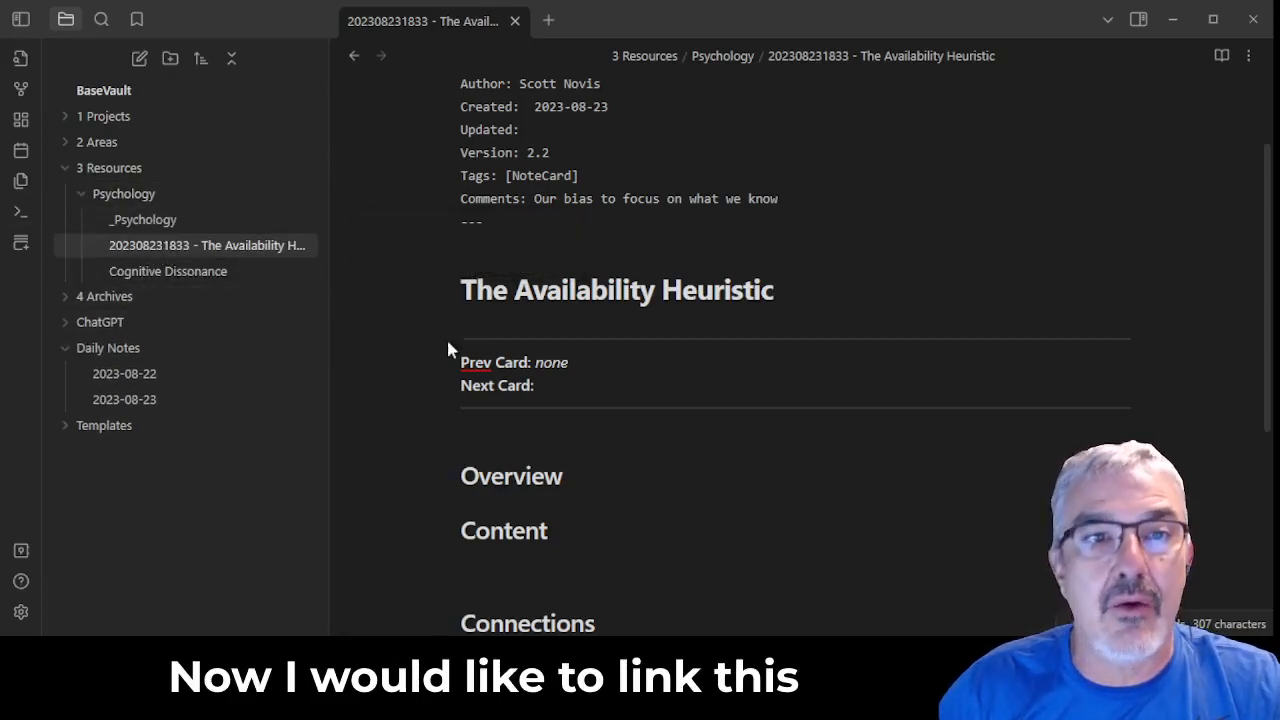
Replace the Prev Card placeholder "none" with an internal link to the Cognitive Dissonance note
left_click(600, 364)
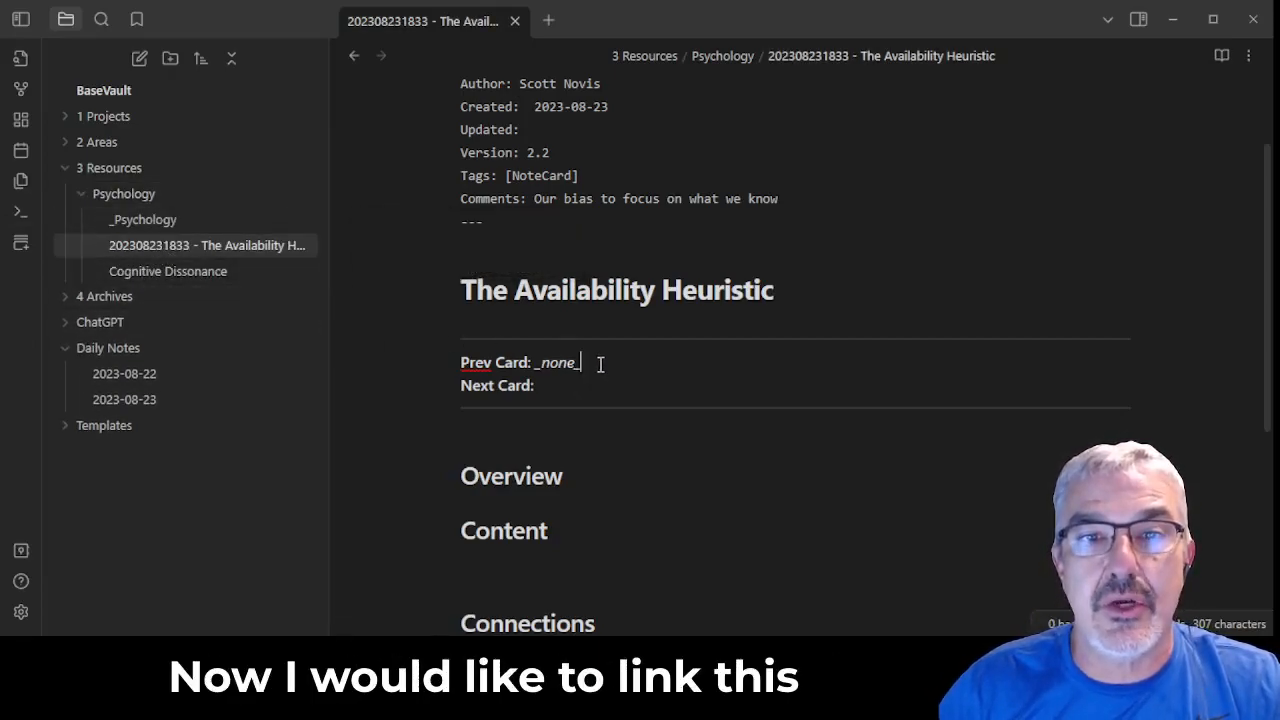
double_click(600, 364)
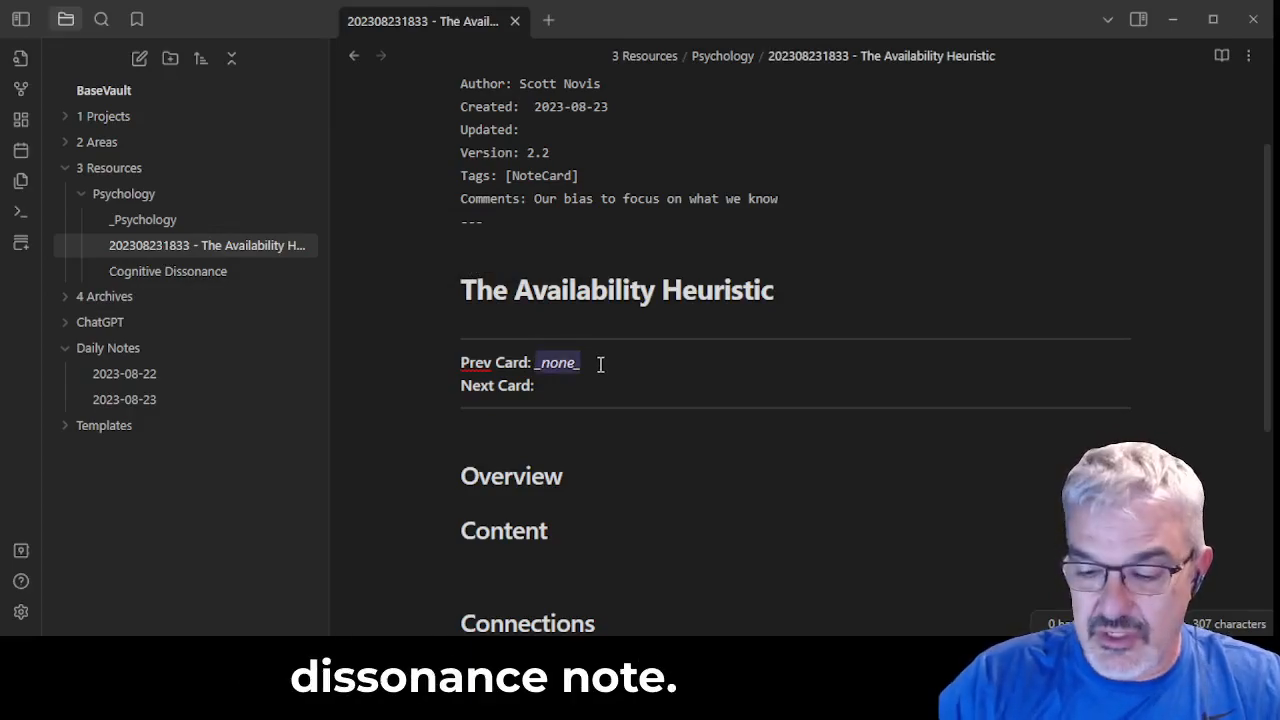
key("BackSpace")
type("[[")
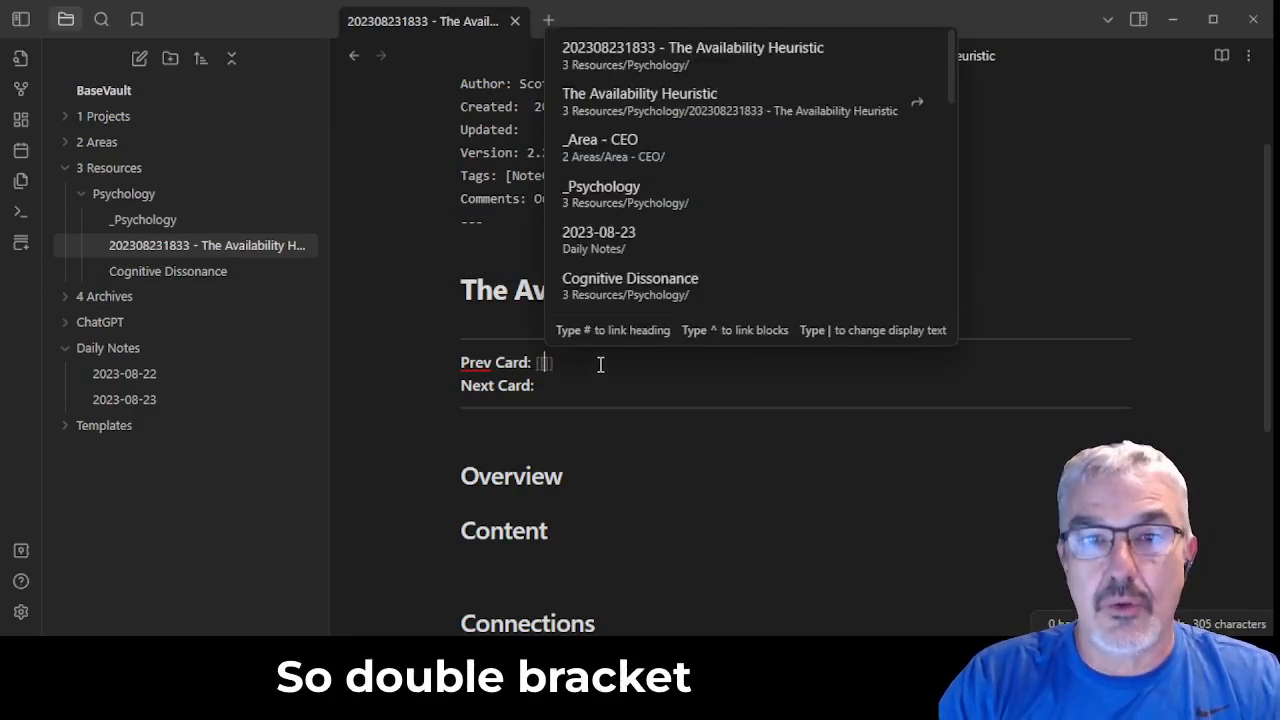
type("cog")
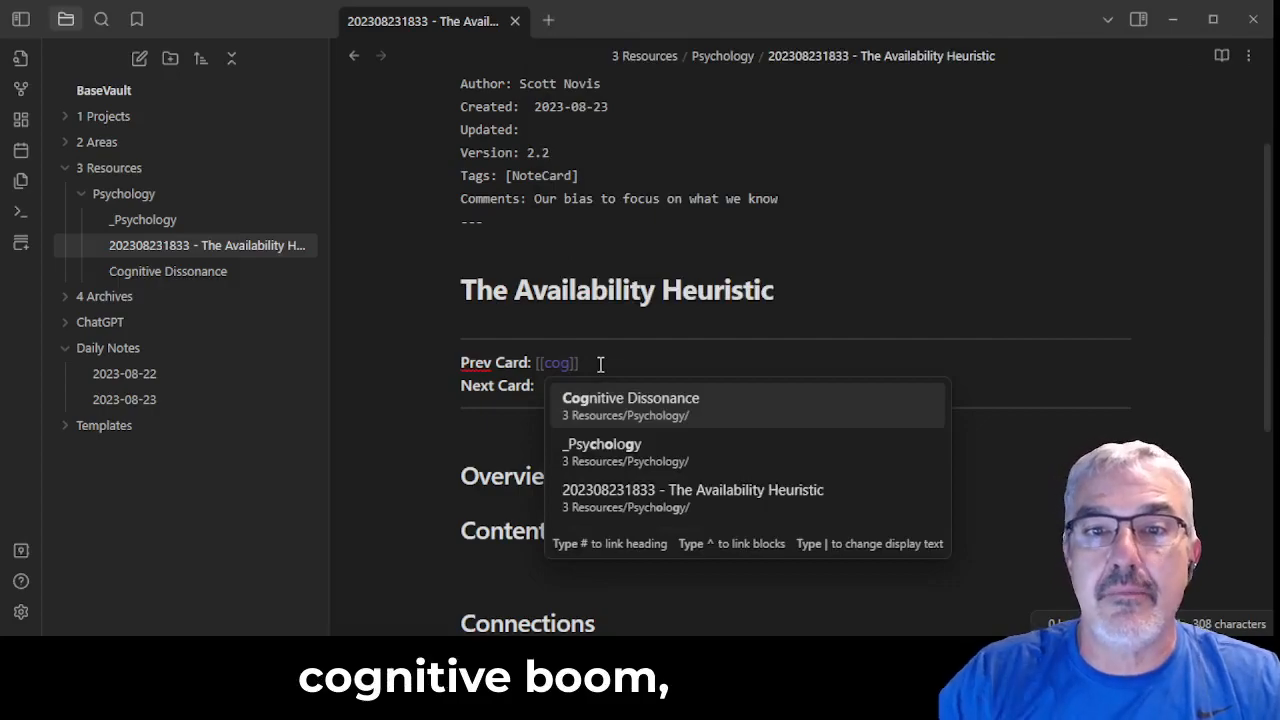
key("Down")
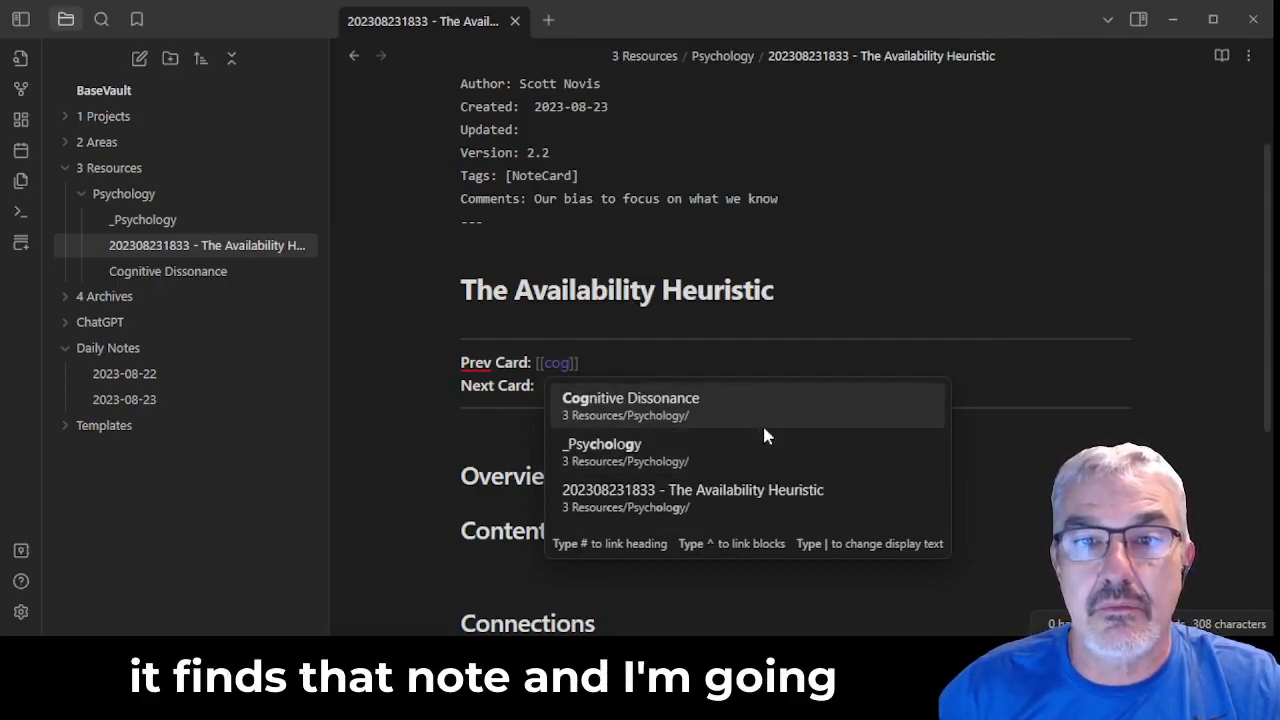
left_click(703, 397)
left_click(552, 388)
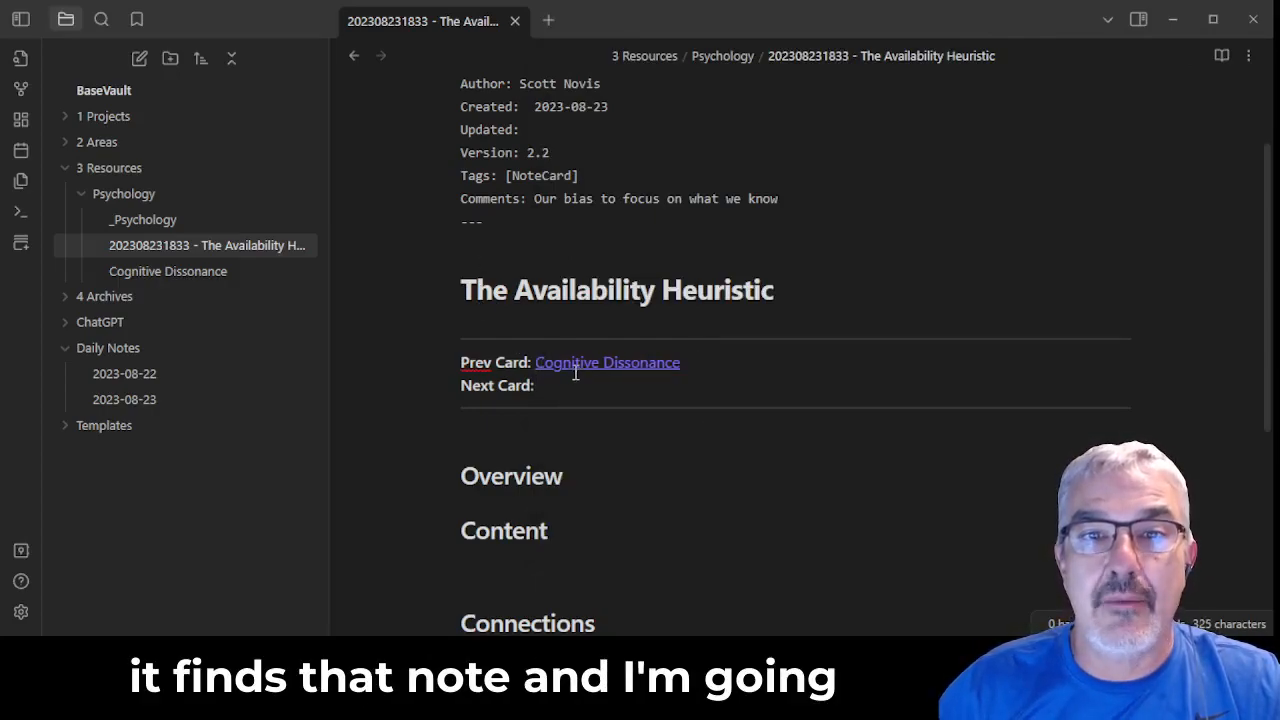
Open the linked Cognitive Dissonance note and set its Next Card to a link using the alias "The Availability Heuristic"
left_click(577, 371)
left_click(563, 513)
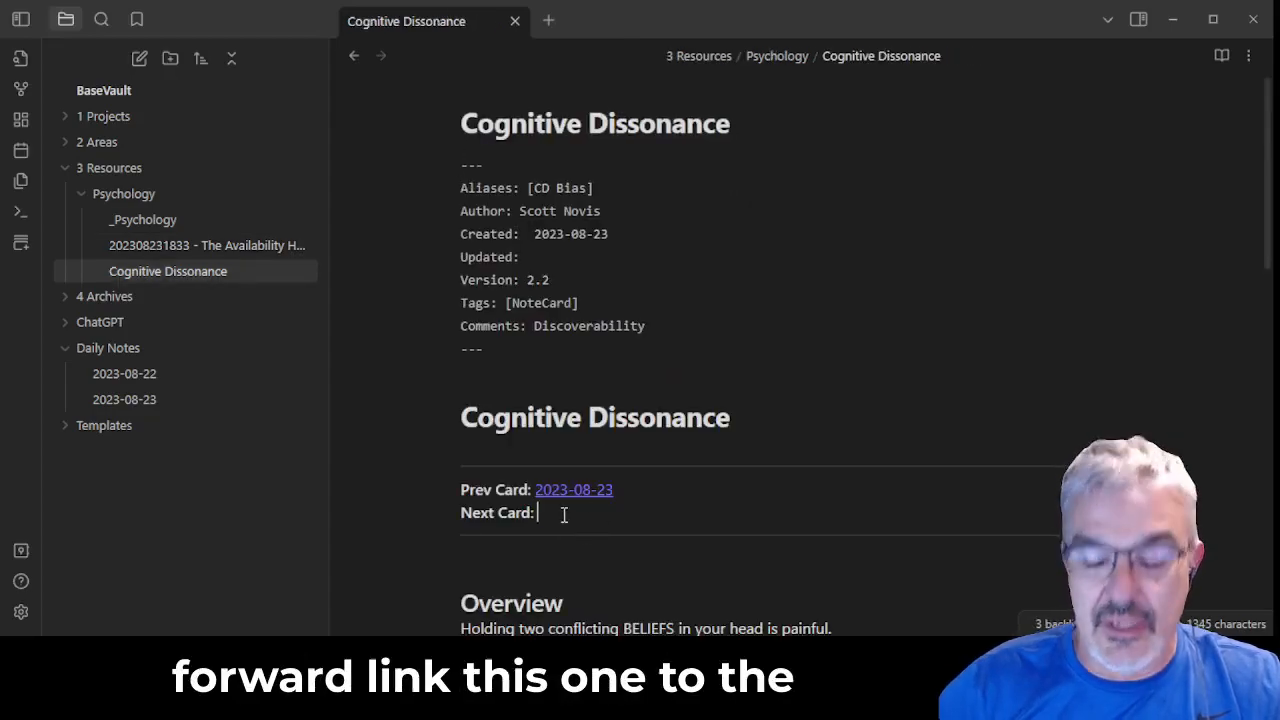
type("[[the ava")
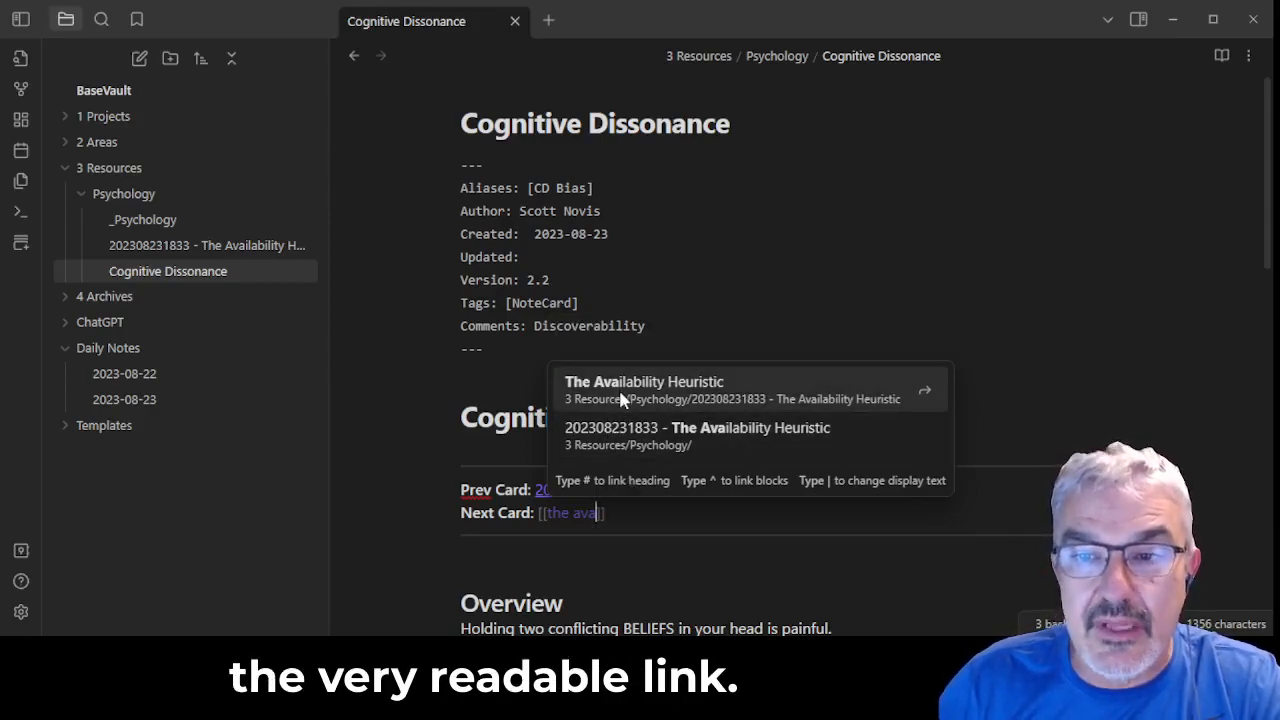
left_click(745, 397)
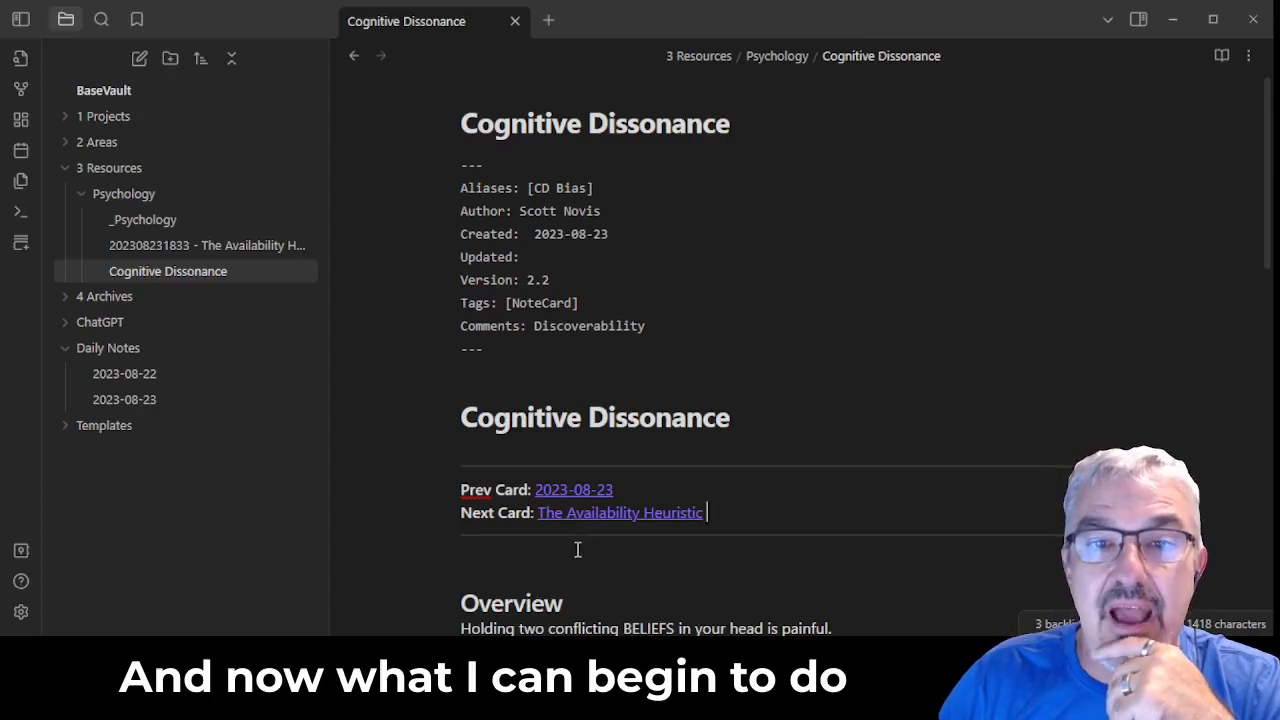
Follow the Next Card and Prev Card links back and forth between the two notes, ending on The Availability Heuristic
left_click(587, 515)
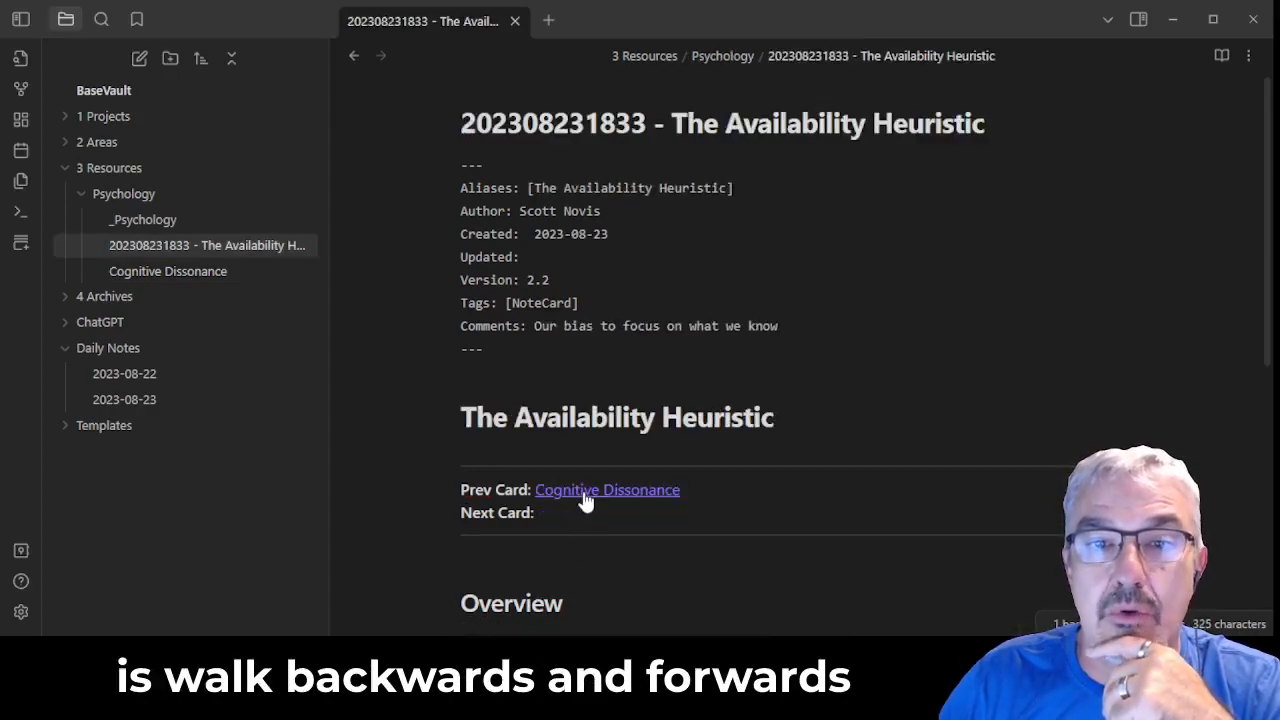
left_click(587, 492)
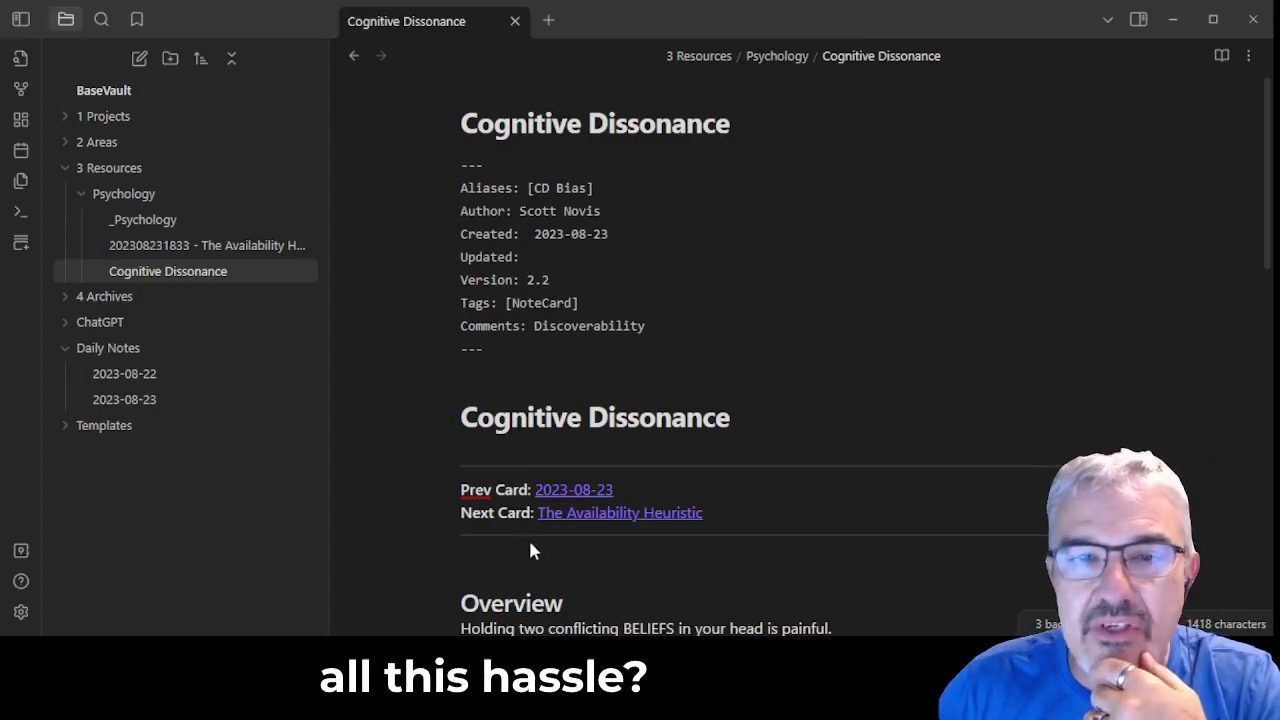
left_click(598, 515)
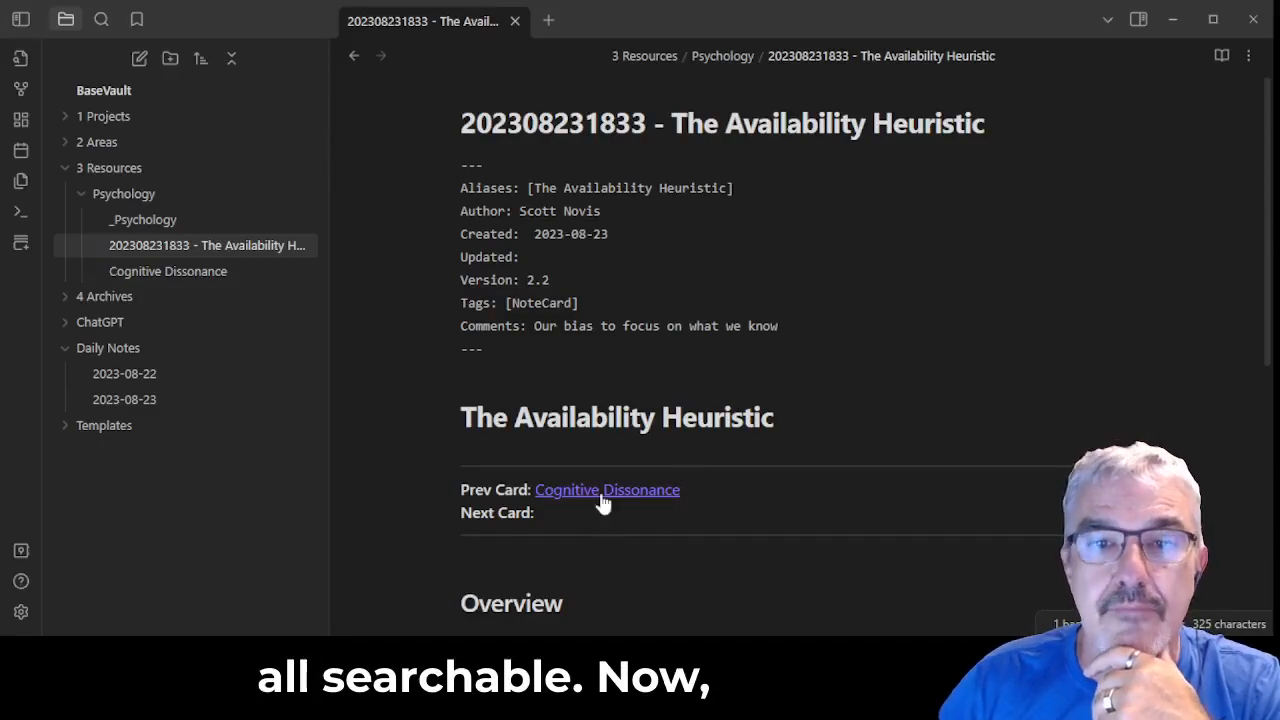
Show the note's backlinks and open the linked mention in Cognitive Dissonance
left_click(1138, 20)
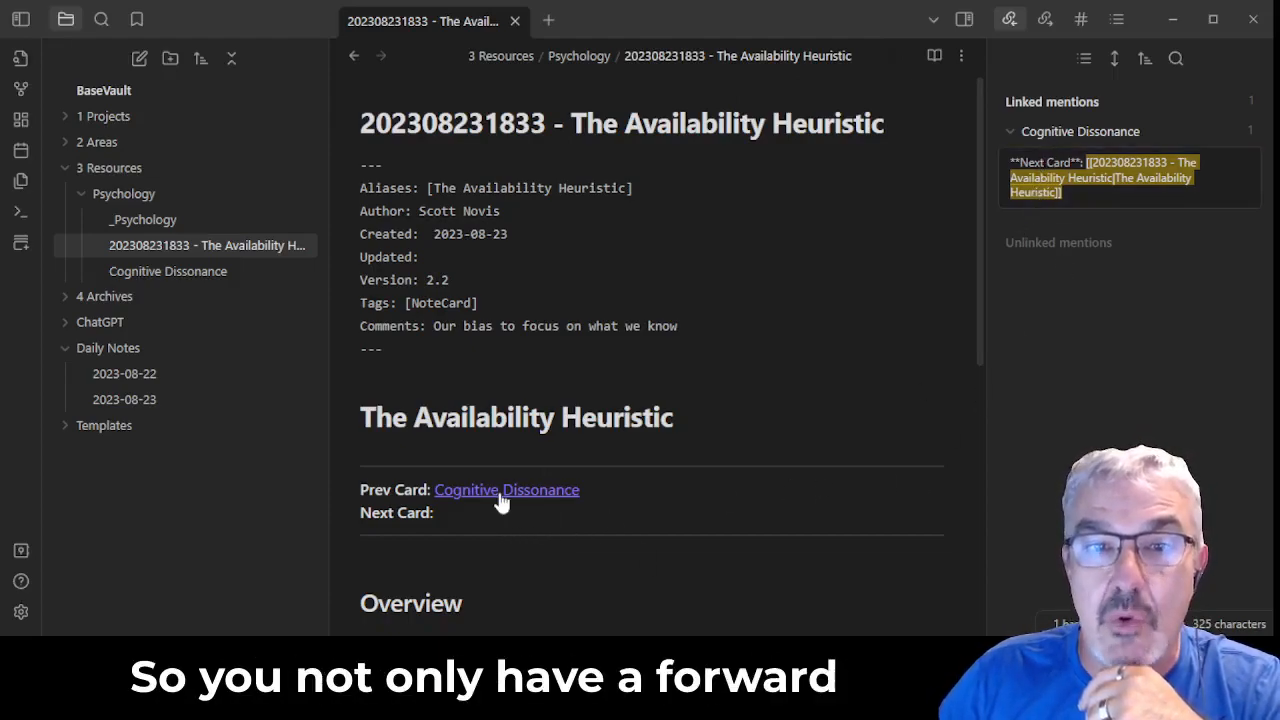
left_click(1090, 178)
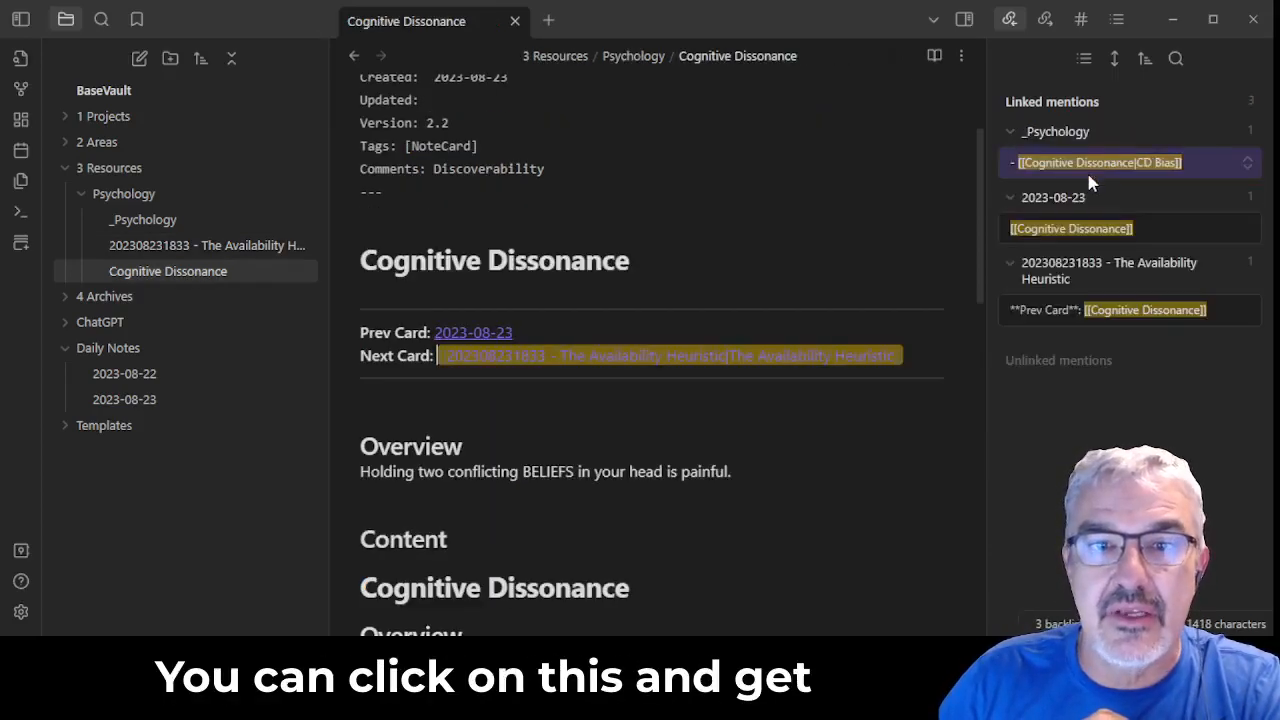
left_click(636, 430)
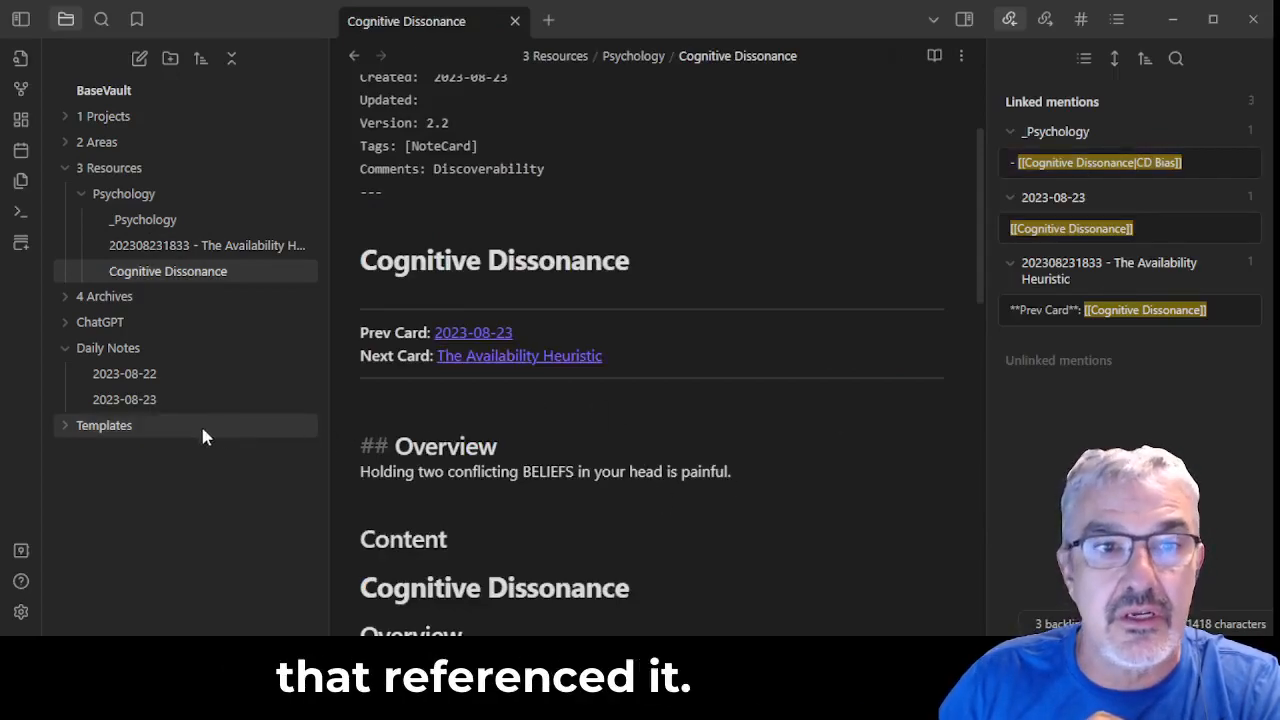
Open the 2023-08-23 daily note and add "The Availability Heuristic" as plain text below the Cognitive Dissonance link
left_click(183, 402)
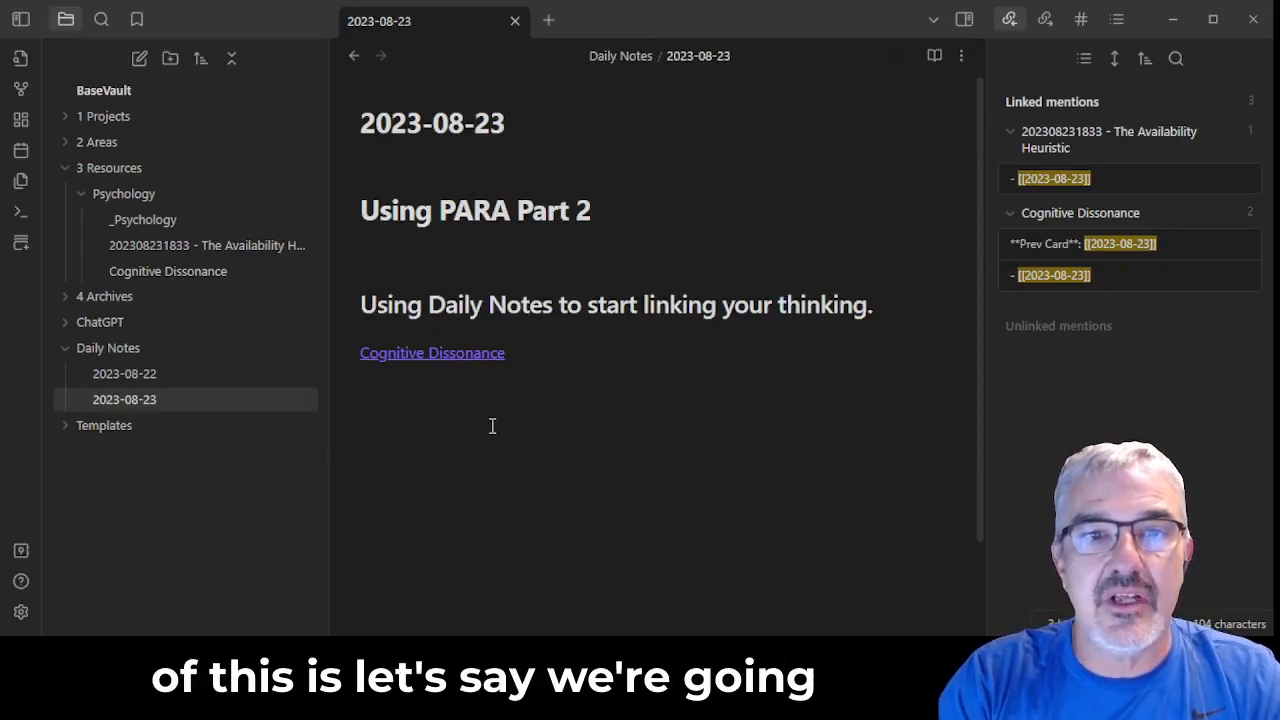
type("The Availability Heuristic")
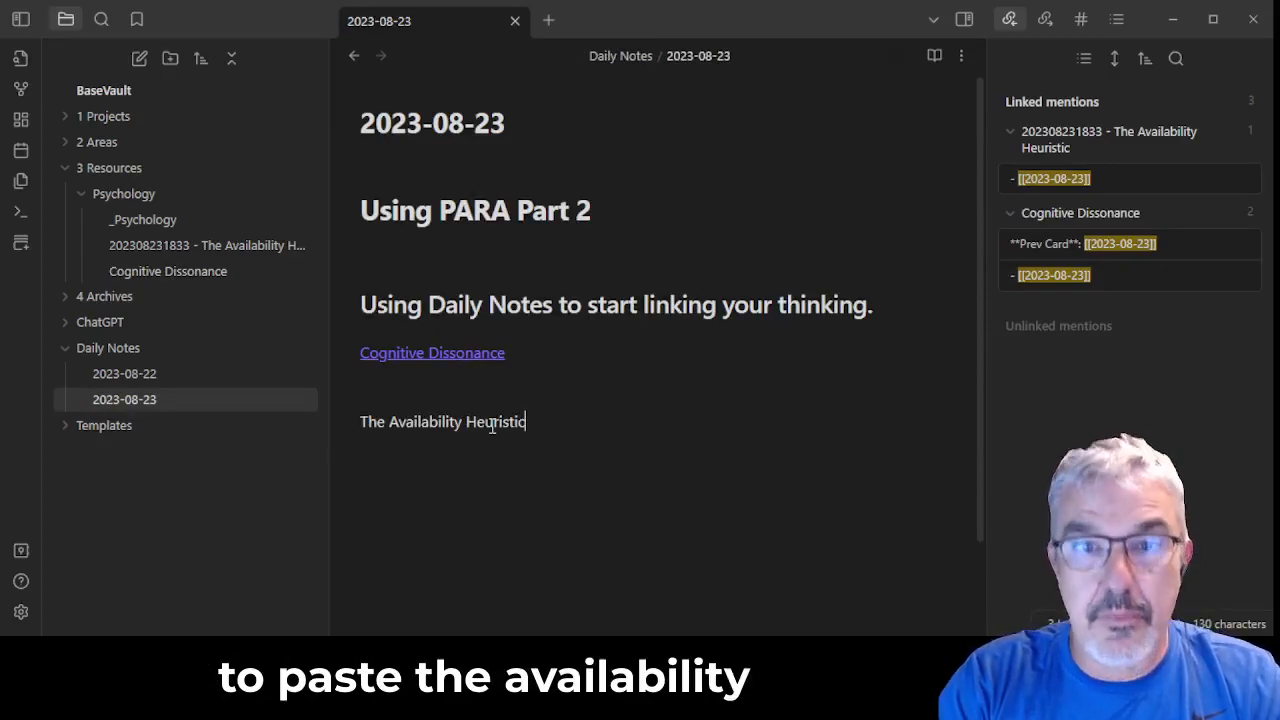
key("Return")
key("Return")
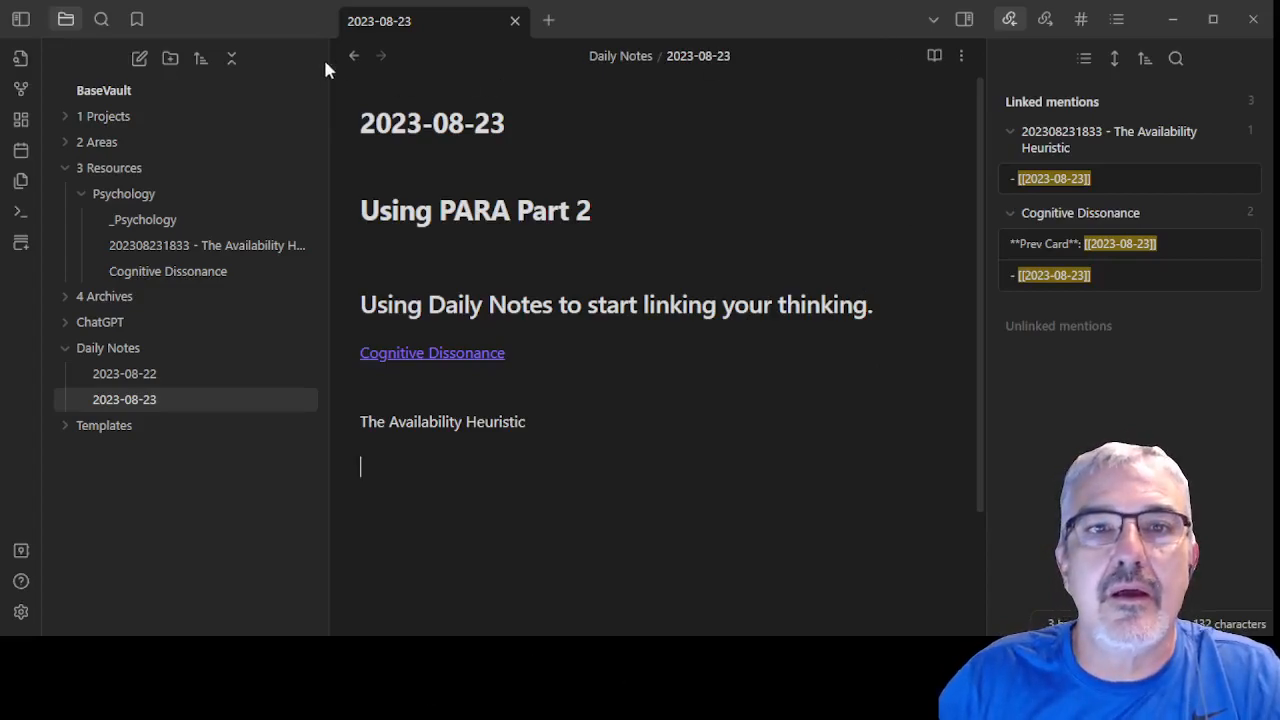
Reopen the Availability Heuristic note and expand its unlinked mentions
left_click(204, 248)
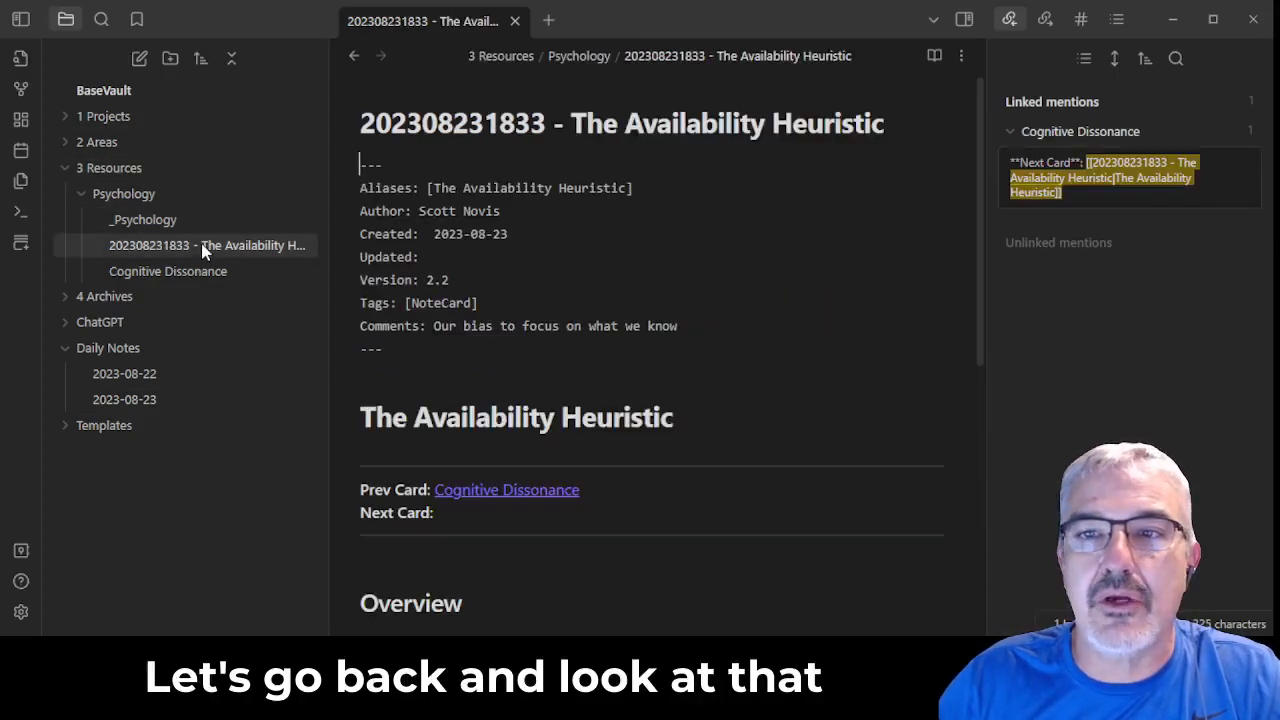
left_click(1012, 244)
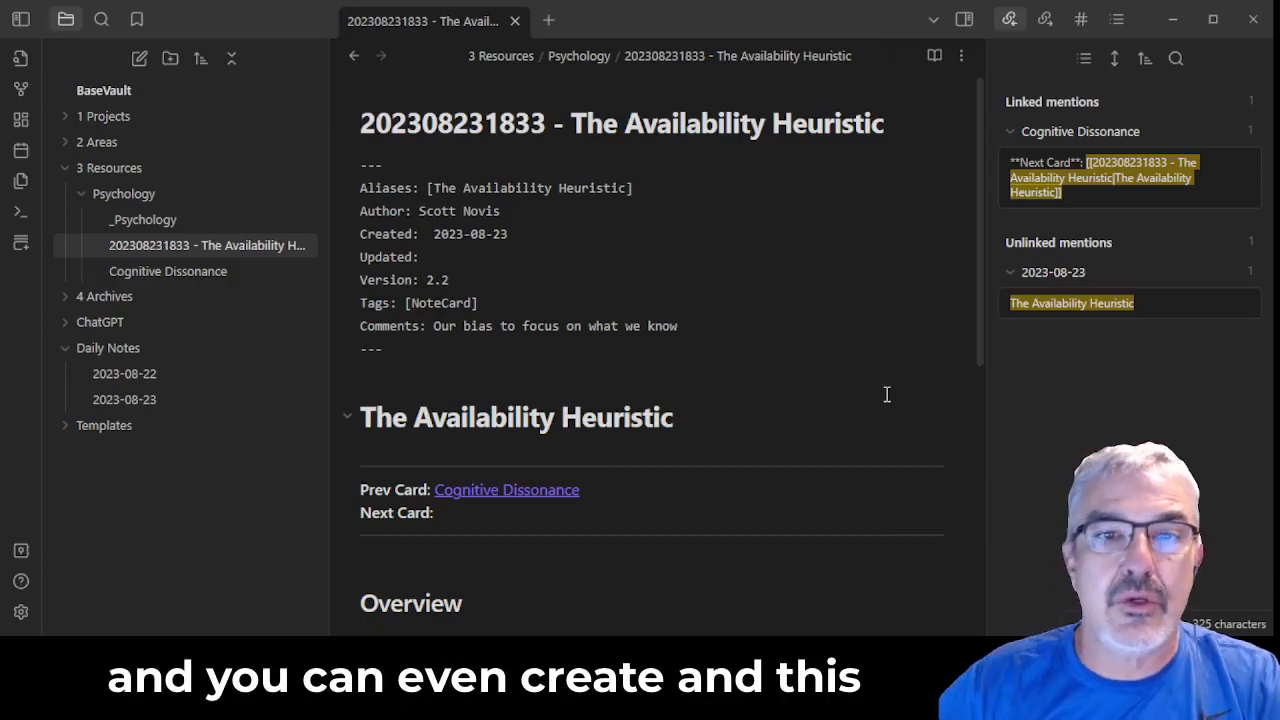
left_click(755, 302)
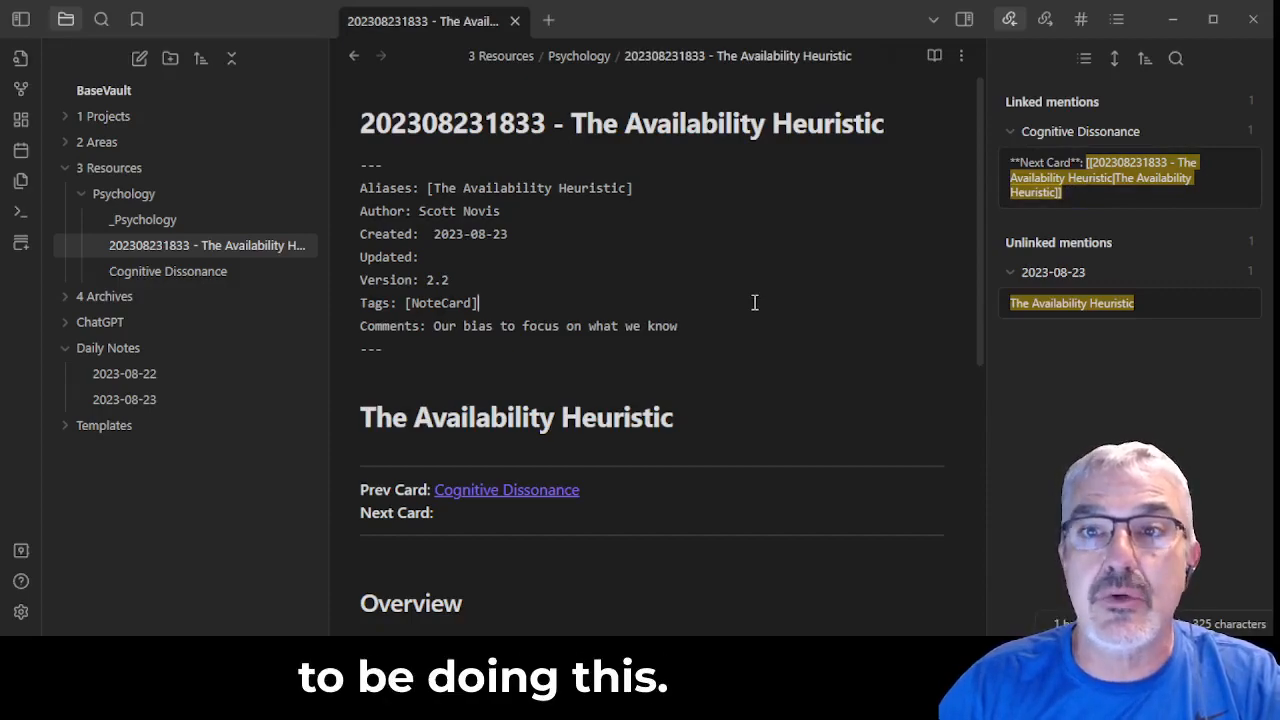
Open the graph view of the vault, enlarge it to read the note names, and open the Cognitive Dissonance node
left_click(959, 56)
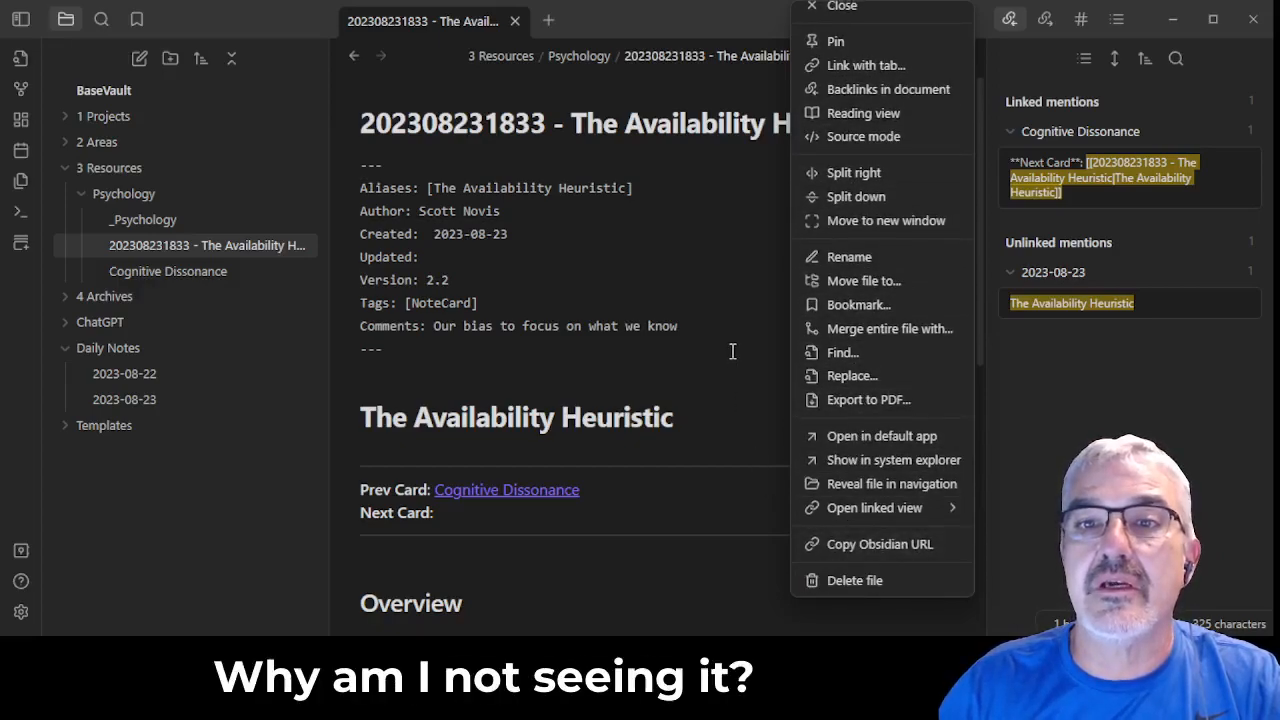
left_click(714, 277)
key("ctrl+p")
type("graph")
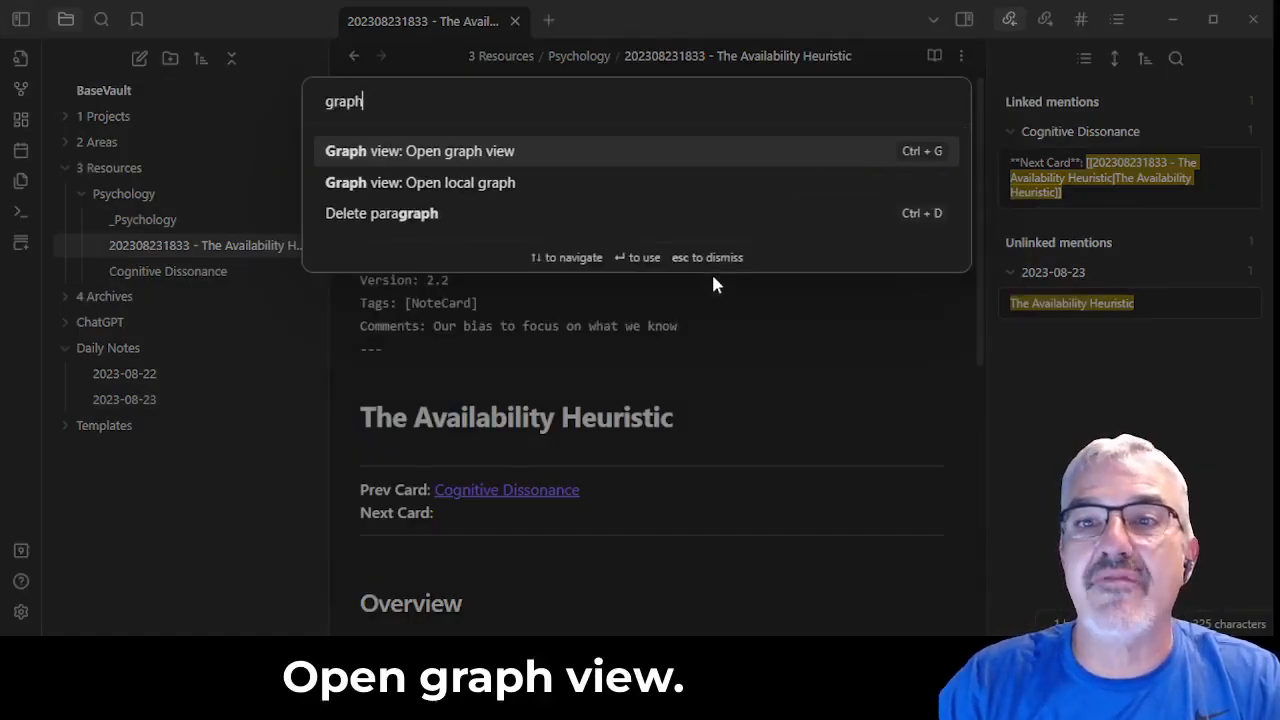
key("Return")
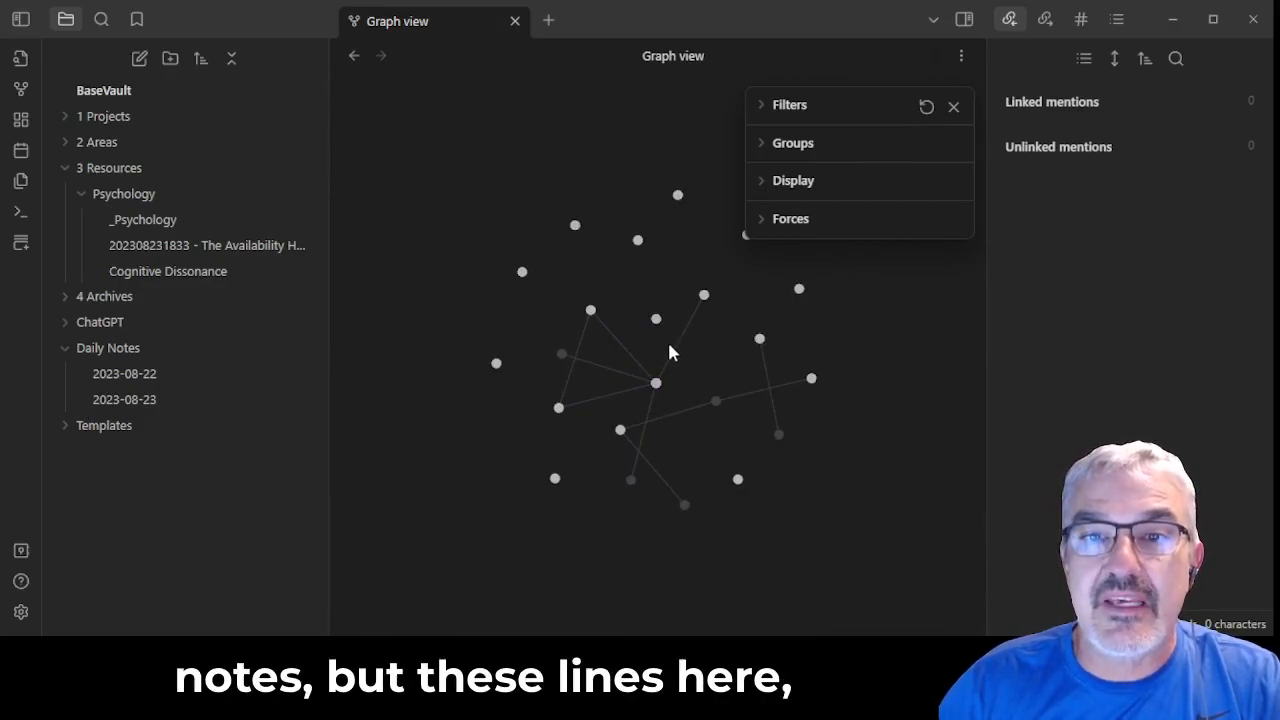
scroll(656, 384, "up", 4)
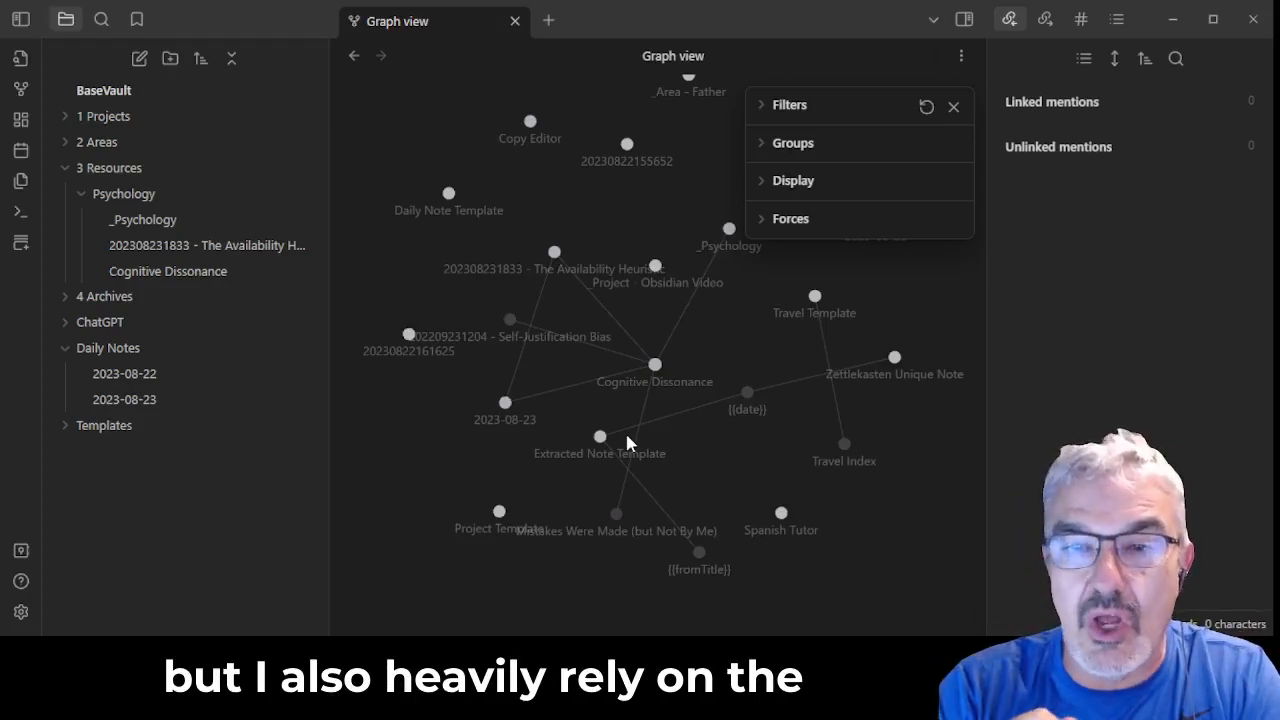
left_click(655, 368)
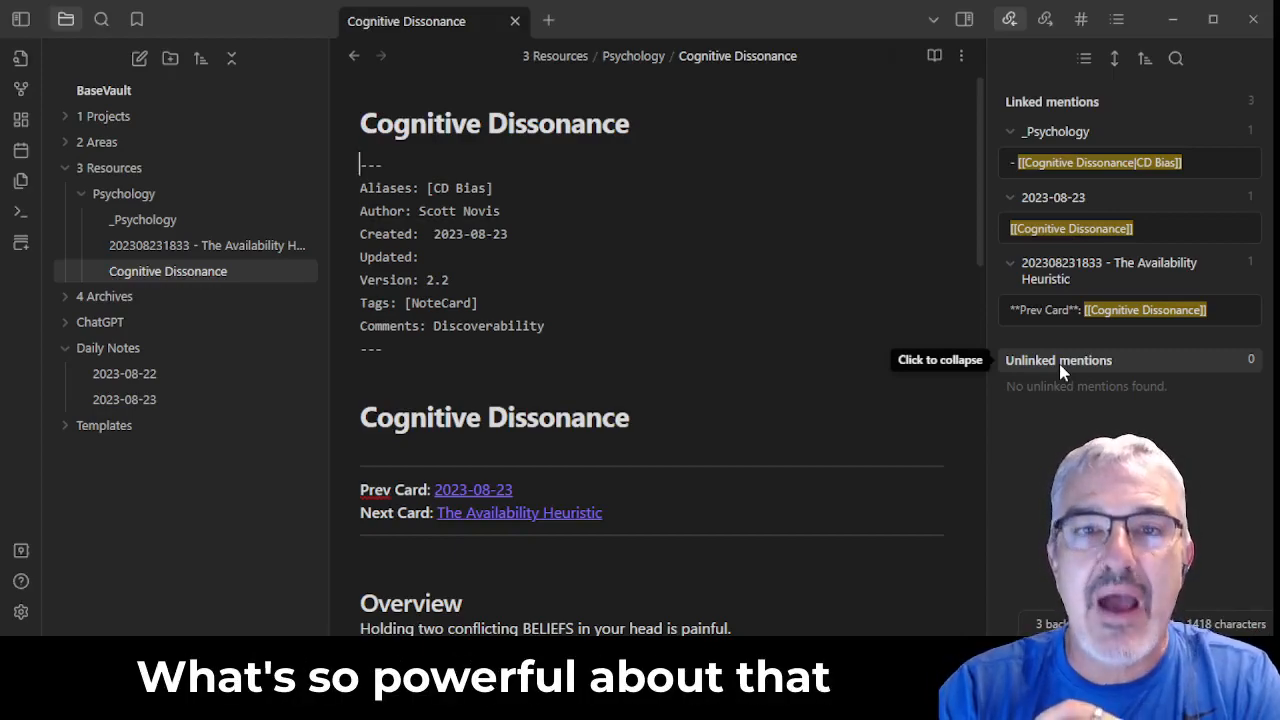
Reopen the graph view to examine the links around Cognitive Dissonance, and return to that note to review its content
key("ctrl+g")
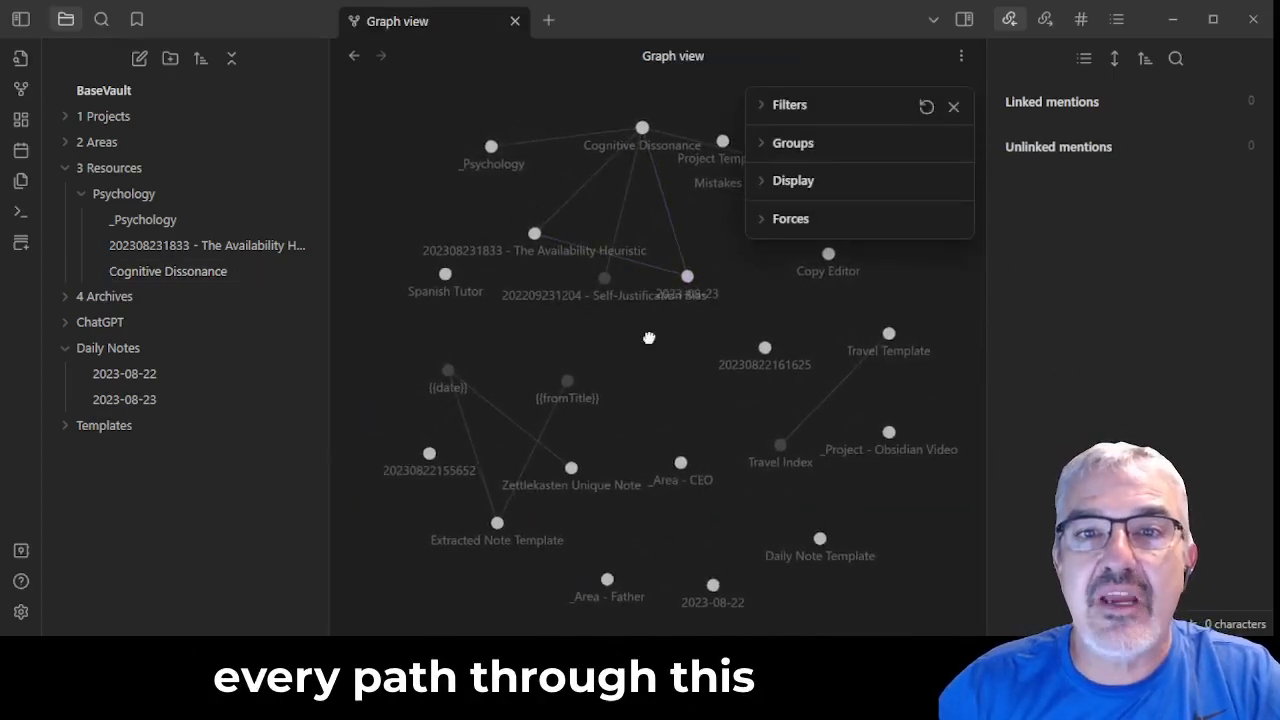
left_click_drag(668, 325, 656, 441)
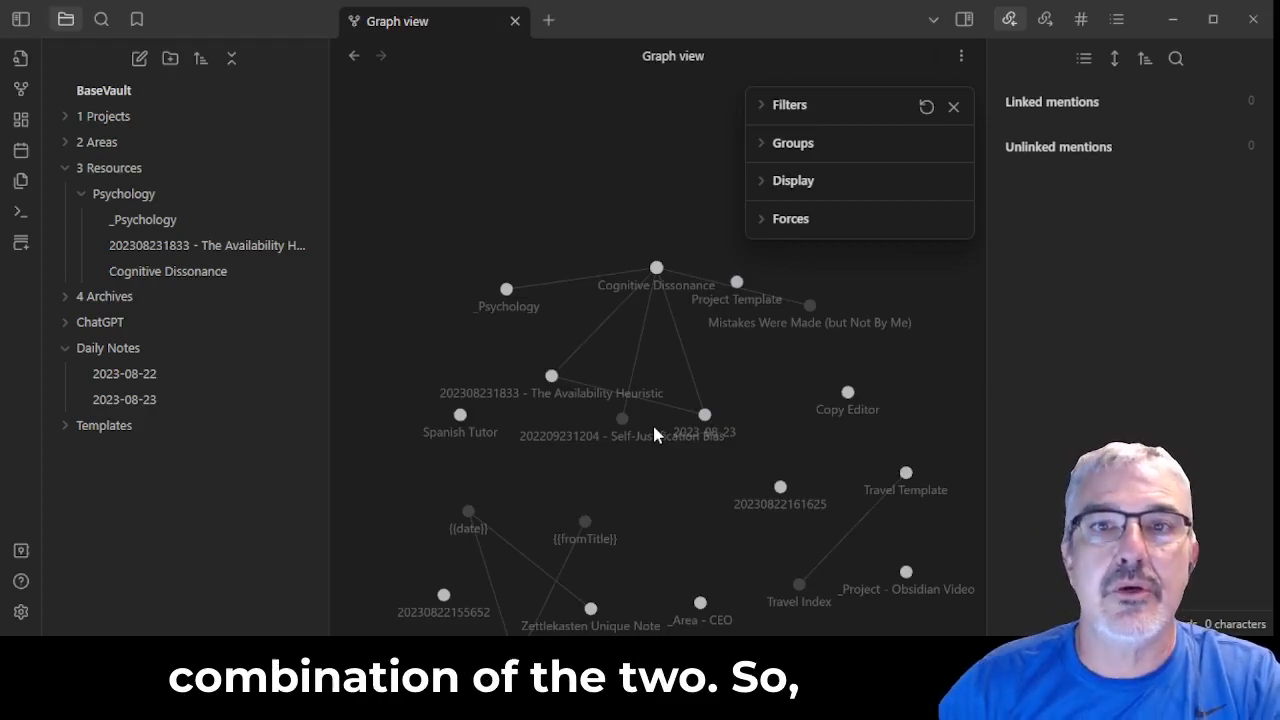
left_click(352, 56)
scroll(550, 392, "down", 7)
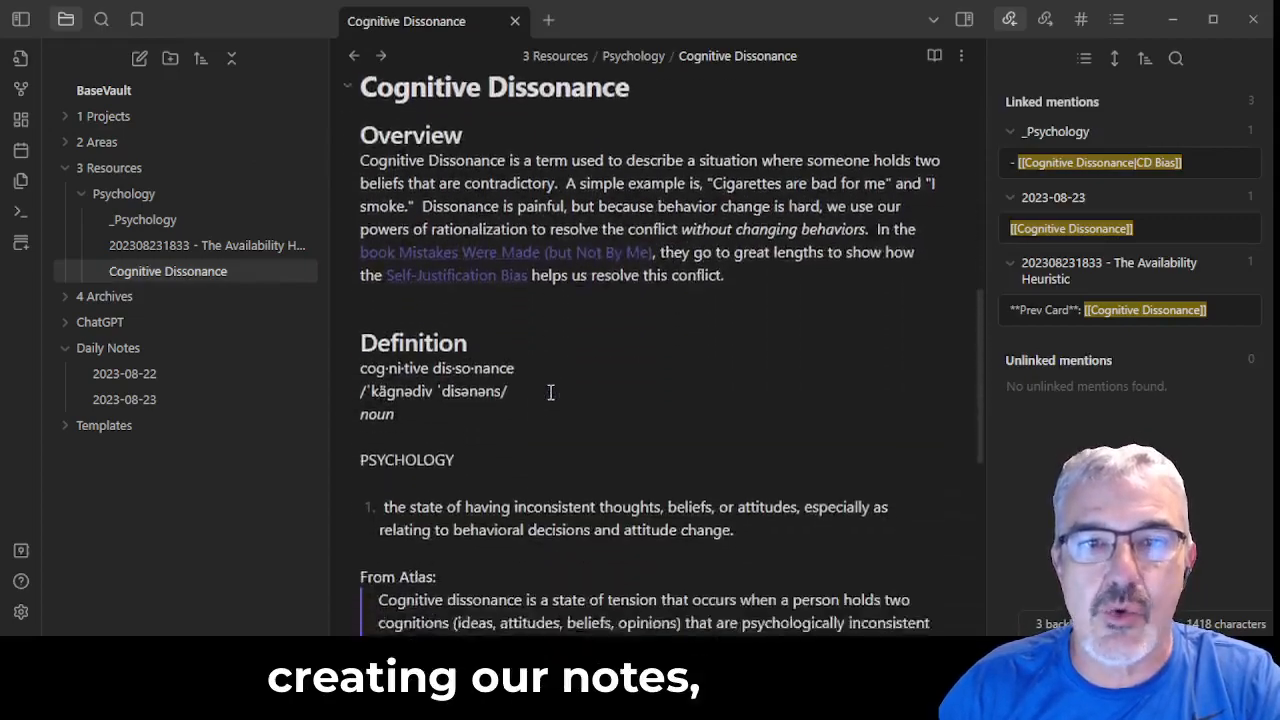
scroll(550, 392, "up", 8)
scroll(550, 398, "down", 2)
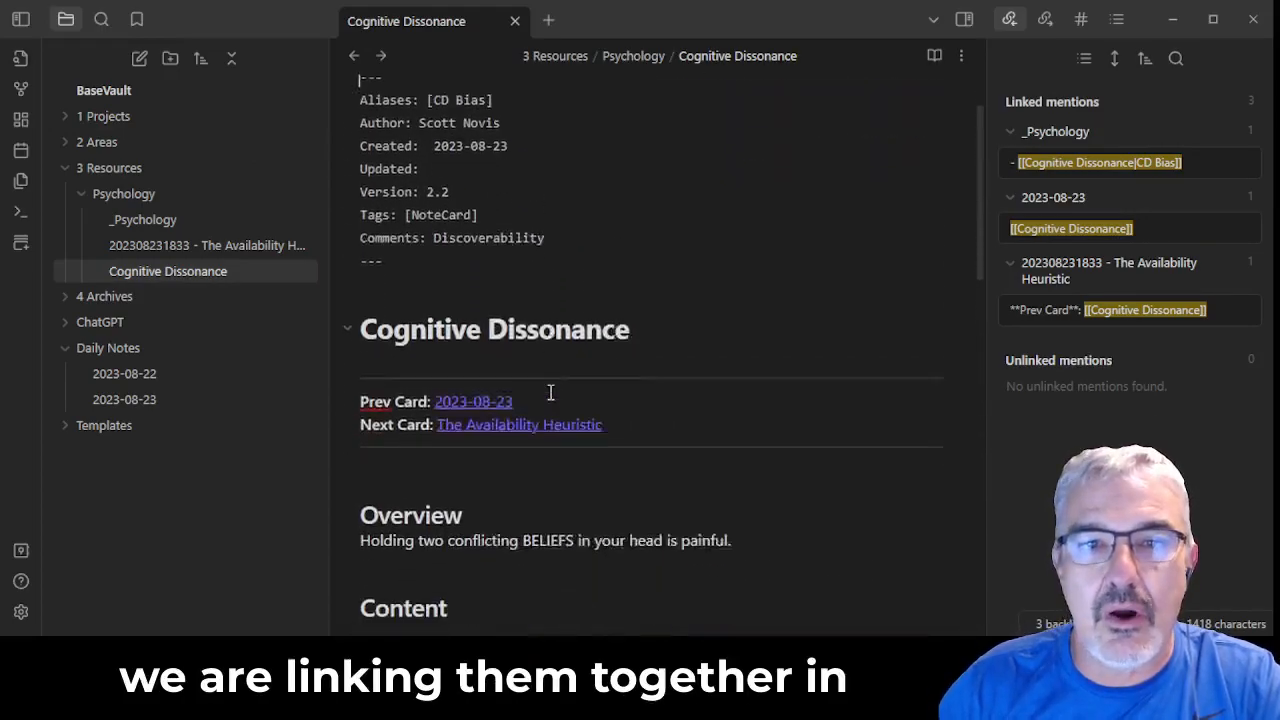